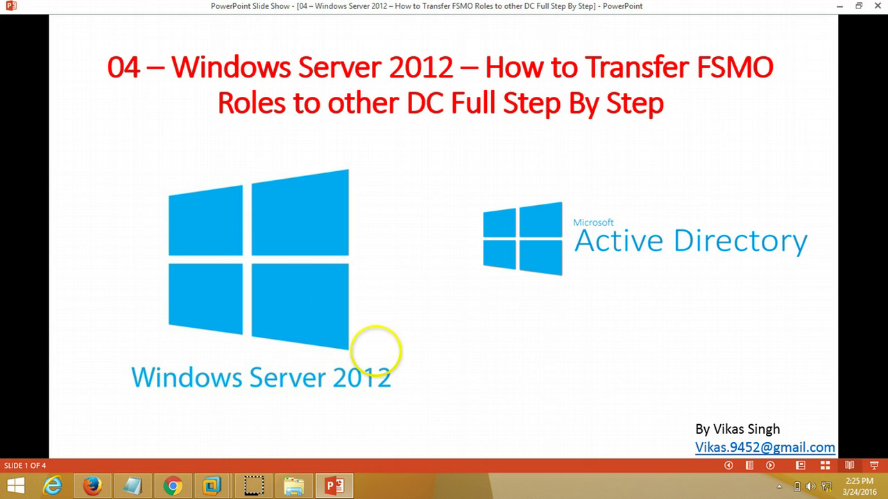
# Step: Advance the slide show past the demo environment slide and bring up the Win2K12-DC01 virtual machine
pyautogui.click(768, 465)
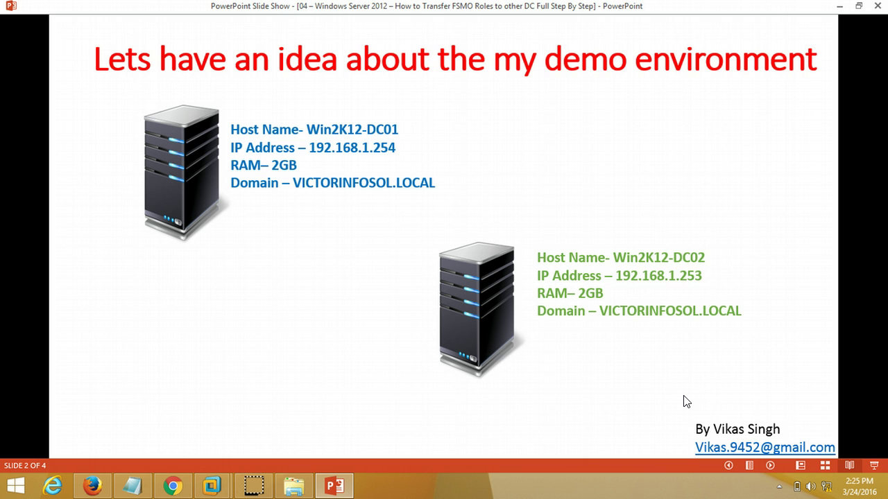
pyautogui.click(275, 396)
pyautogui.click(212, 486)
pyautogui.click(178, 430)
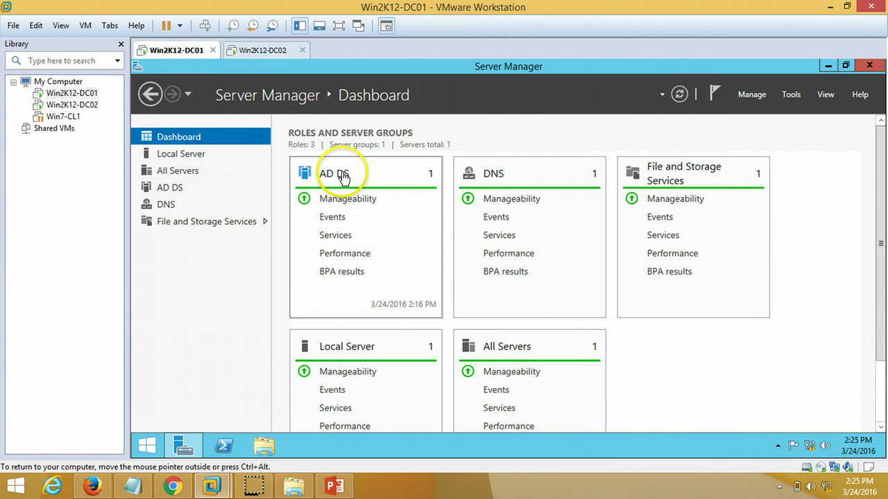
# Step: Switch to Win2K12-DC02 and unlock it with the administrator password
pyautogui.click(266, 50)
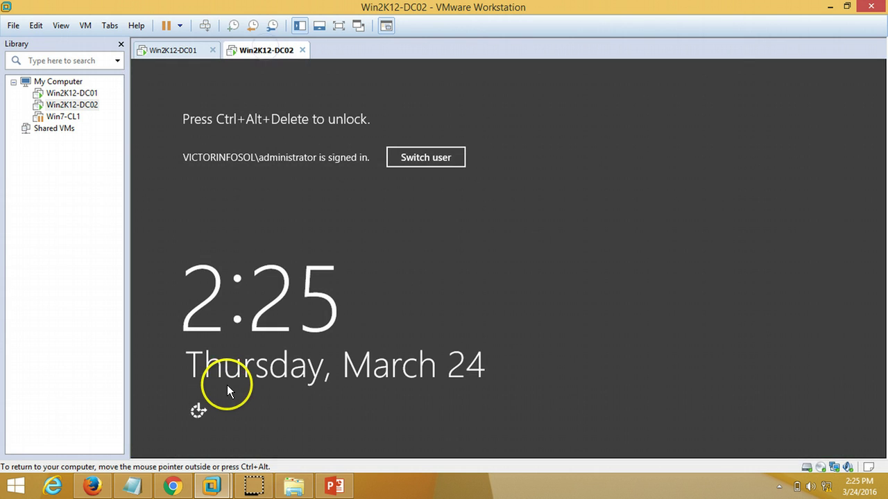
pyautogui.click(205, 25)
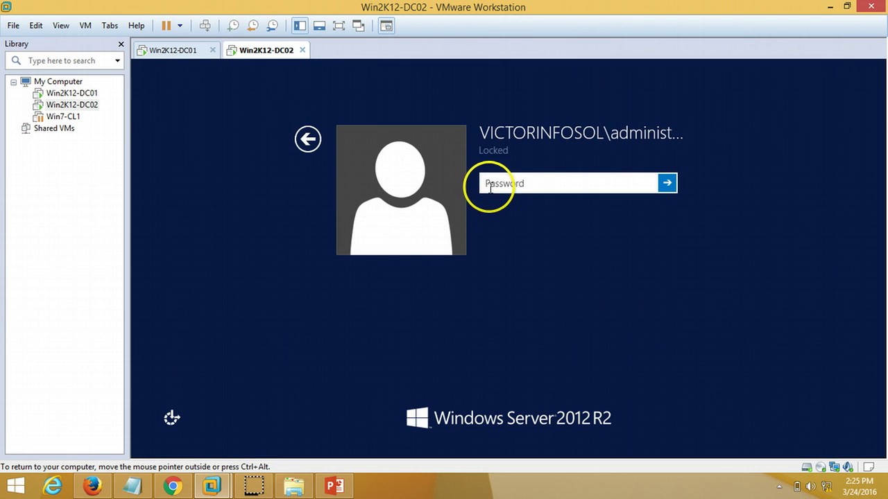
pyautogui.write('P@')
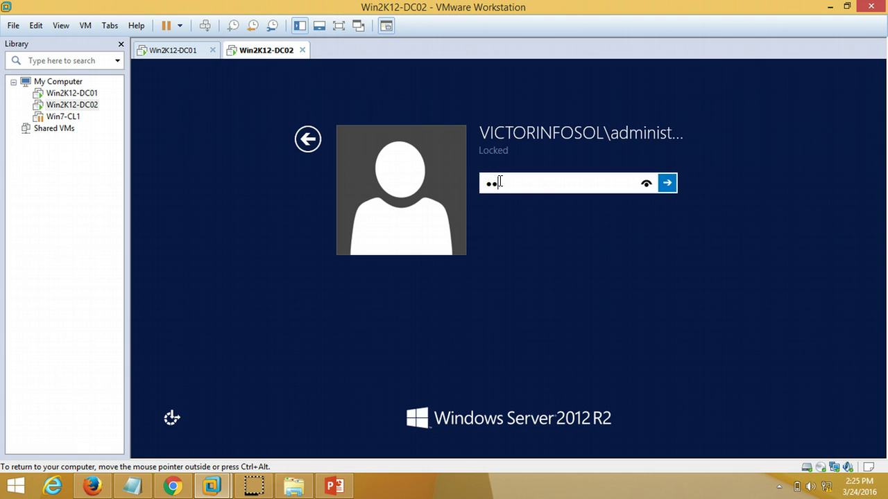
pyautogui.press('BackSpace')
pyautogui.press('BackSpace')
pyautogui.write('P@ssw0rd')
pyautogui.press('Return')
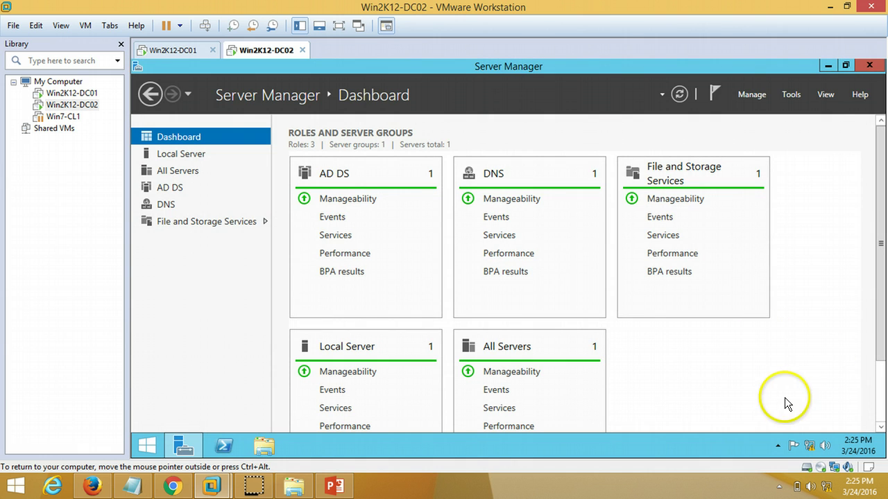
# Step: In Active Directory Users and Computers, show WIN2K12-DC01 and WIN2K12-DC02 under Domain Controllers, then return to PowerPoint
pyautogui.click(790, 95)
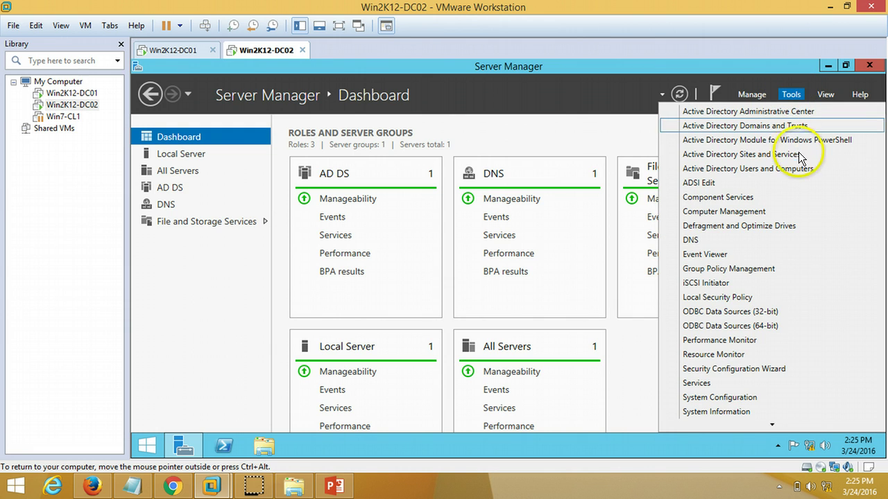
pyautogui.click(804, 170)
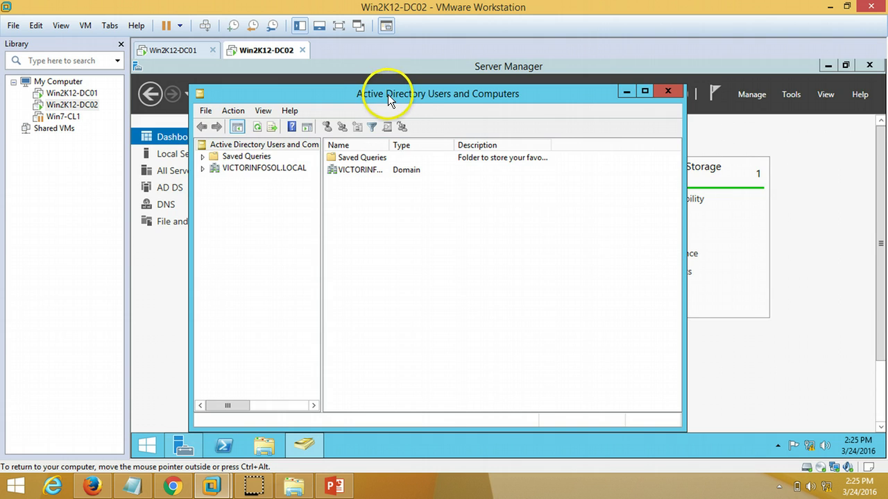
pyautogui.doubleClick(388, 94)
pyautogui.click(192, 139)
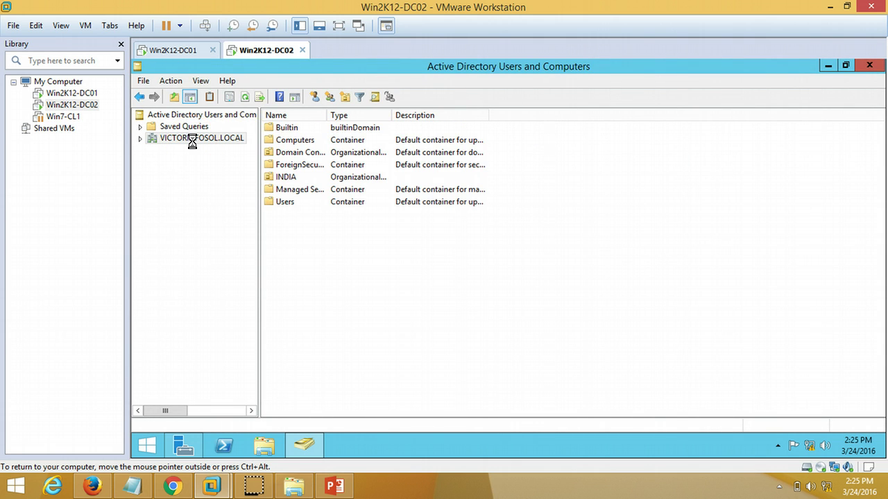
pyautogui.doubleClick(301, 152)
pyautogui.doubleClick(327, 115)
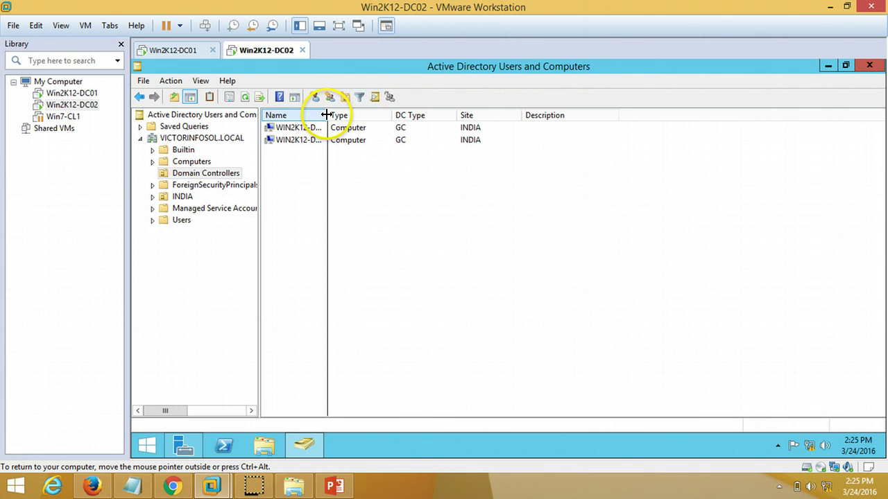
pyautogui.click(330, 129)
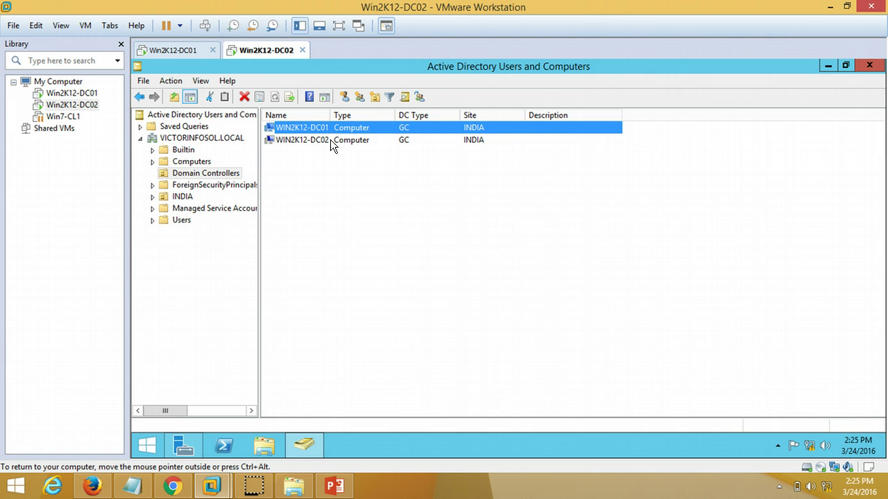
pyautogui.click(331, 142)
pyautogui.click(325, 219)
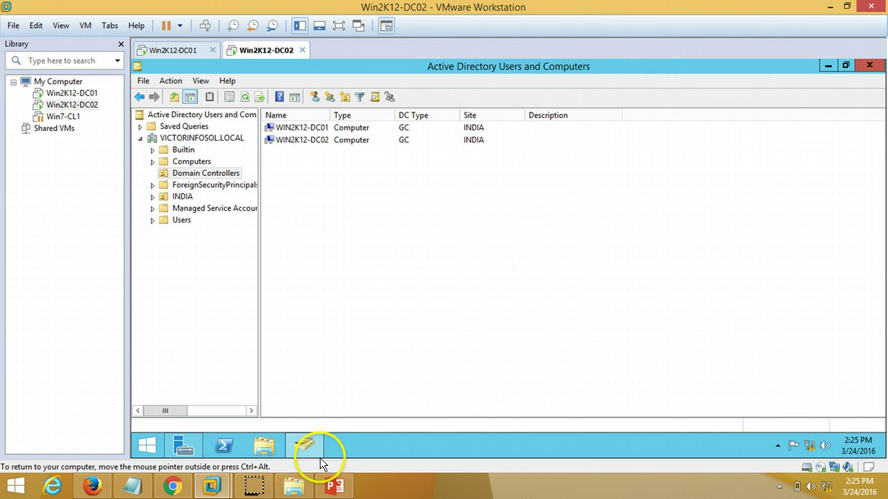
pyautogui.click(333, 488)
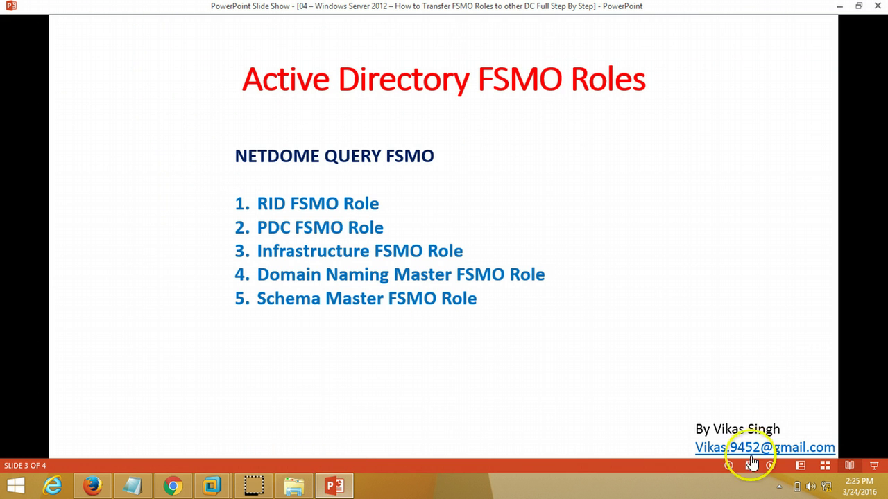
# Step: Step back to slide 2 with both servers' host names and IPs, then show the open VMware windows
pyautogui.click(729, 466)
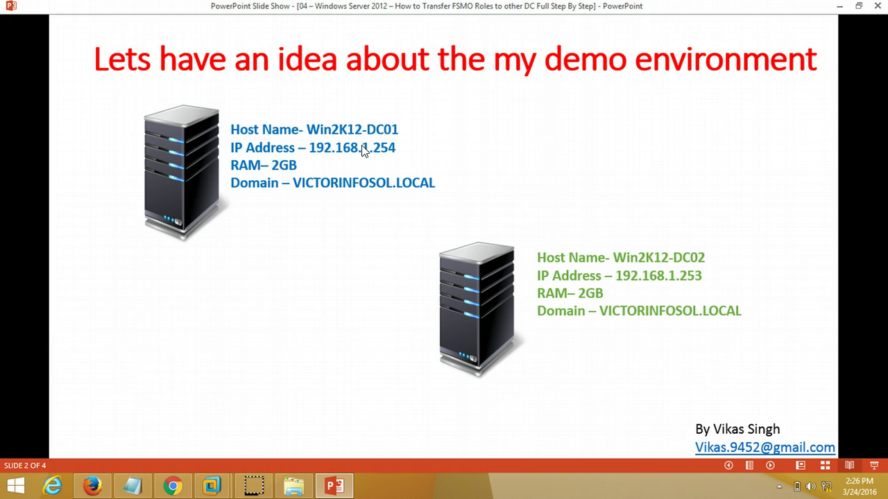
pyautogui.click(253, 450)
# Step: On Win2K12-DC01, run netdom query fsmo in an admin Command Prompt, showing DC01 holds all five roles
pyautogui.moveTo(212, 486)
pyautogui.click(182, 413)
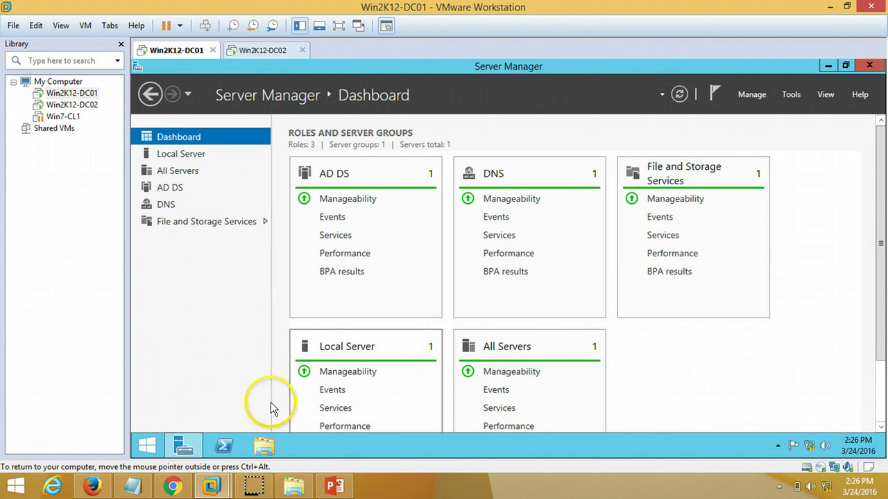
pyautogui.rightClick(147, 446)
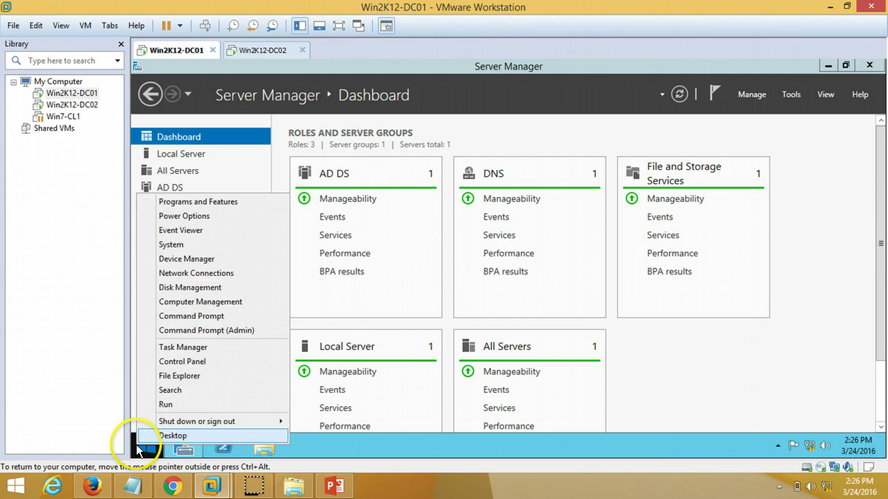
pyautogui.click(219, 330)
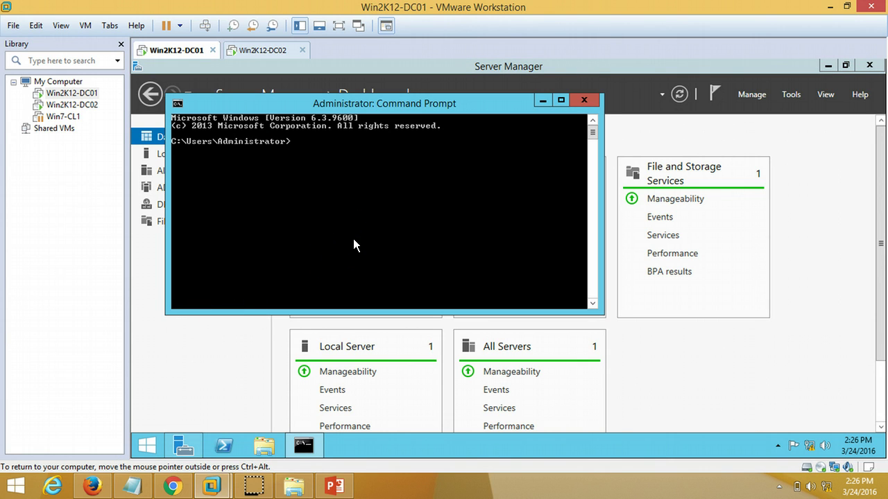
pyautogui.write('netdom query fsmo')
pyautogui.press('Return')
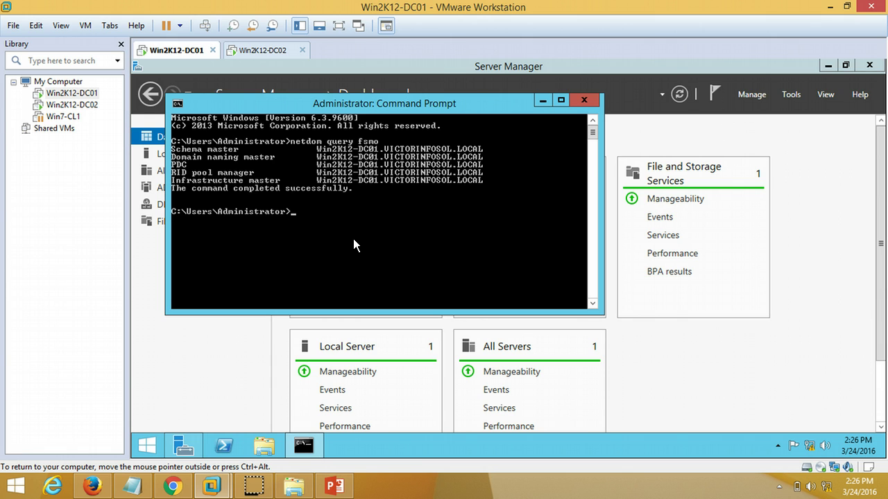
pyautogui.click(330, 154)
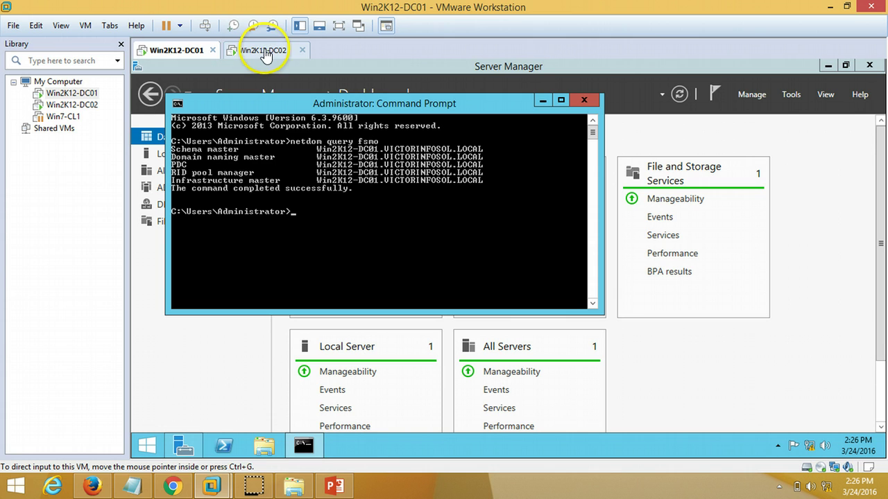
# Step: Show the Active Directory FSMO Roles slide, then return to the Win2K12-DC02 virtual machine
pyautogui.click(335, 486)
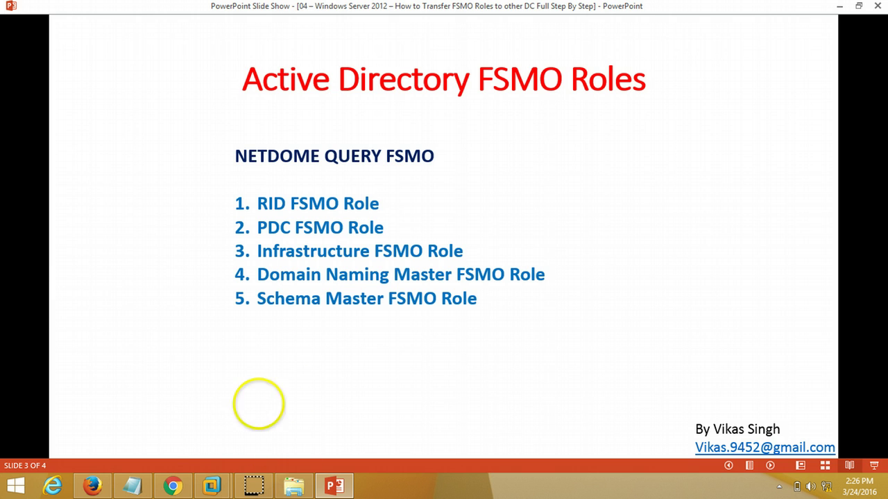
pyautogui.moveTo(212, 491)
pyautogui.click(257, 421)
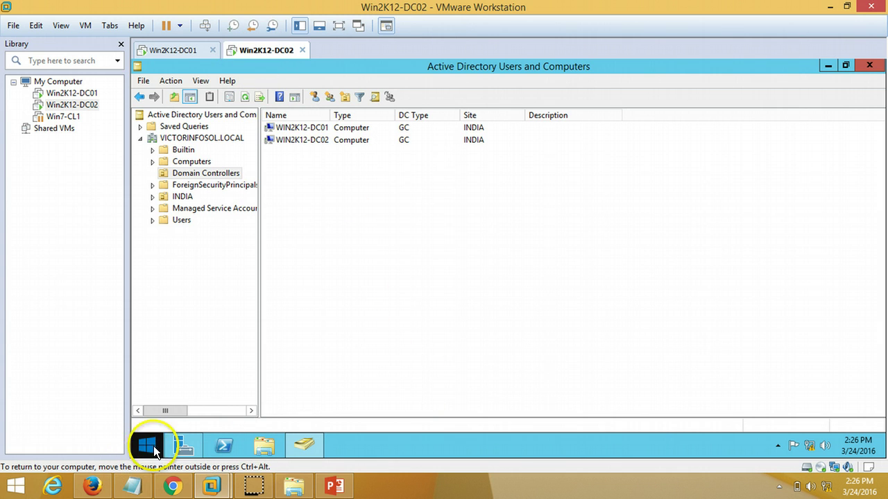
# Step: Relaunch Active Directory Users and Computers on DC02 and open the VICTORINFOSOL.LOCAL domain's context menu
pyautogui.click(211, 139)
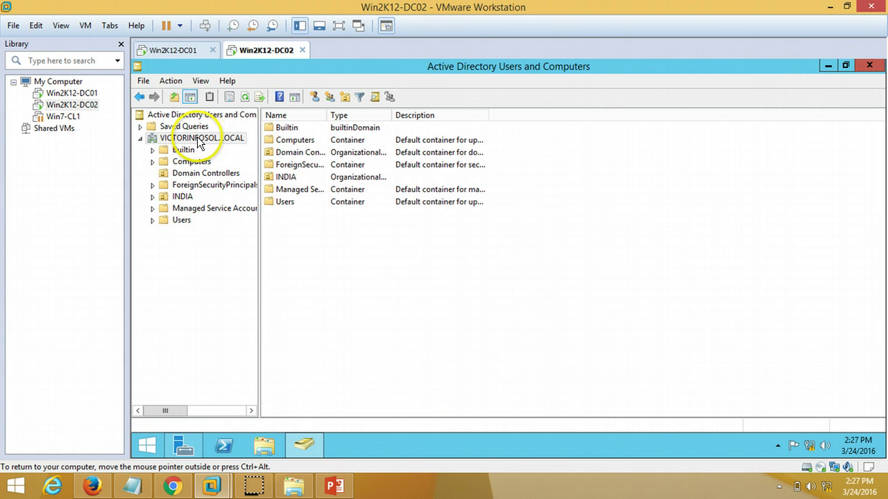
pyautogui.click(869, 65)
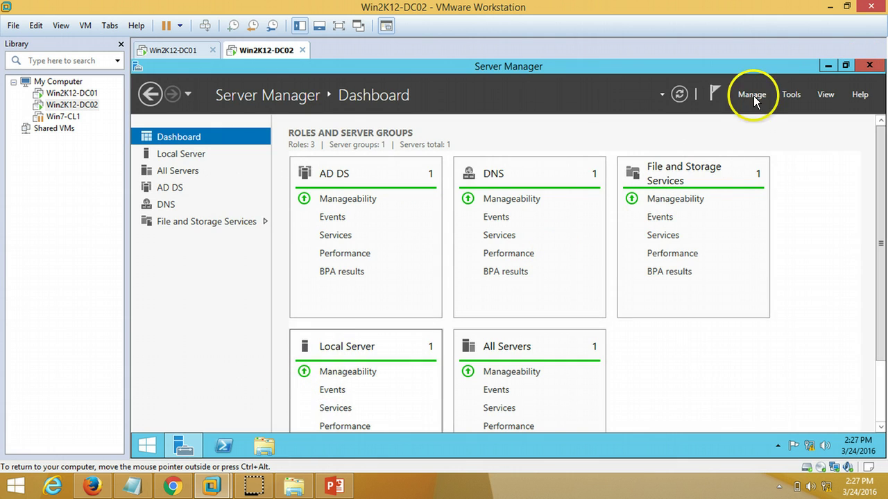
pyautogui.click(791, 95)
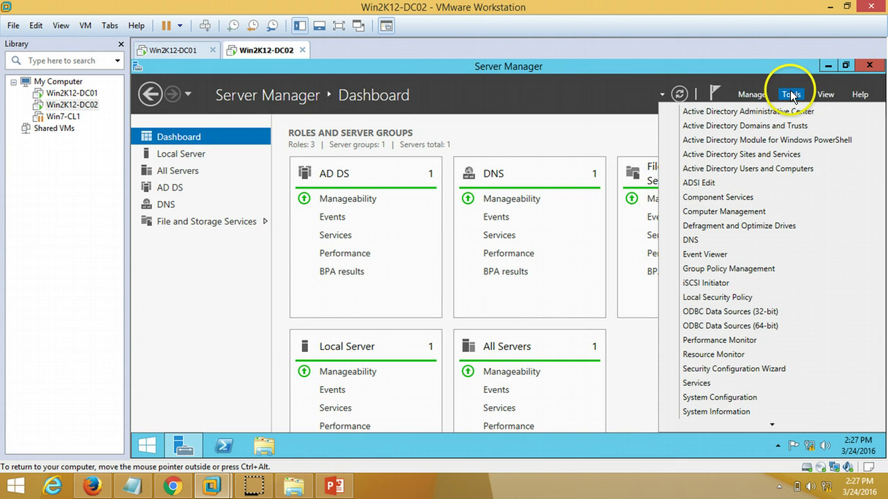
pyautogui.click(781, 170)
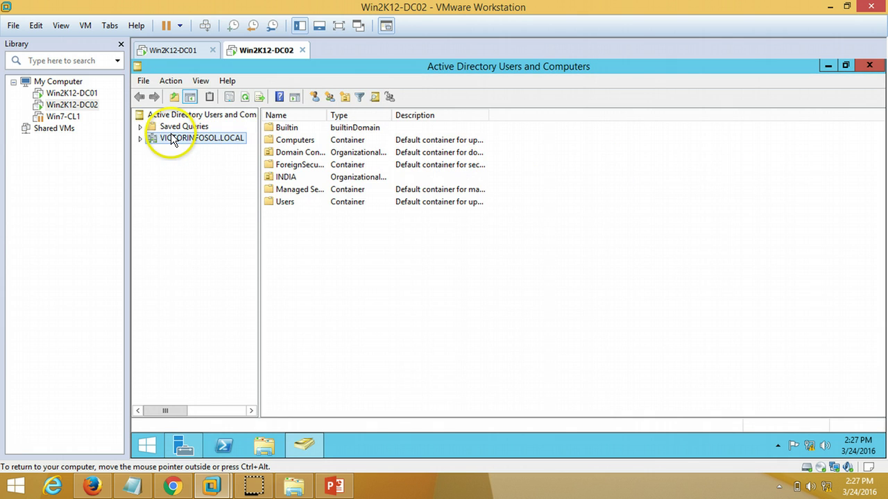
pyautogui.doubleClick(173, 140)
pyautogui.rightClick(180, 141)
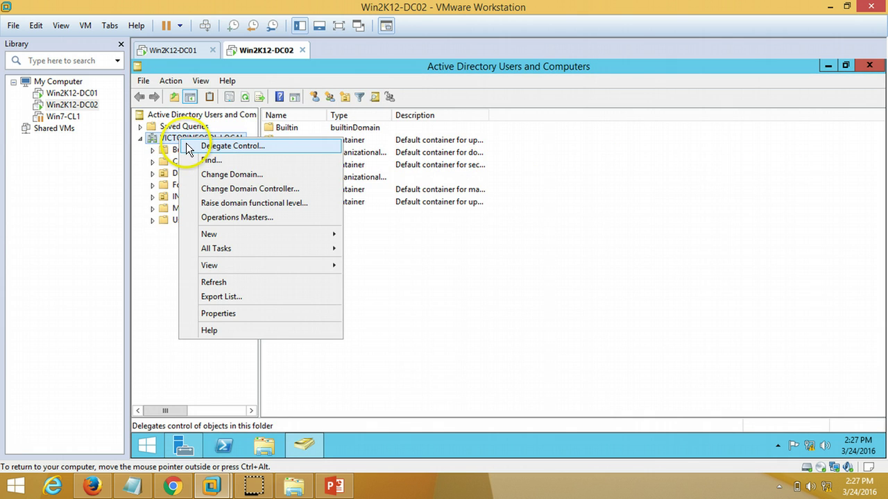
# Step: In Operations Masters, transfer the RID master role from Win2K12-DC01 to Win2K12-DC02
pyautogui.click(288, 217)
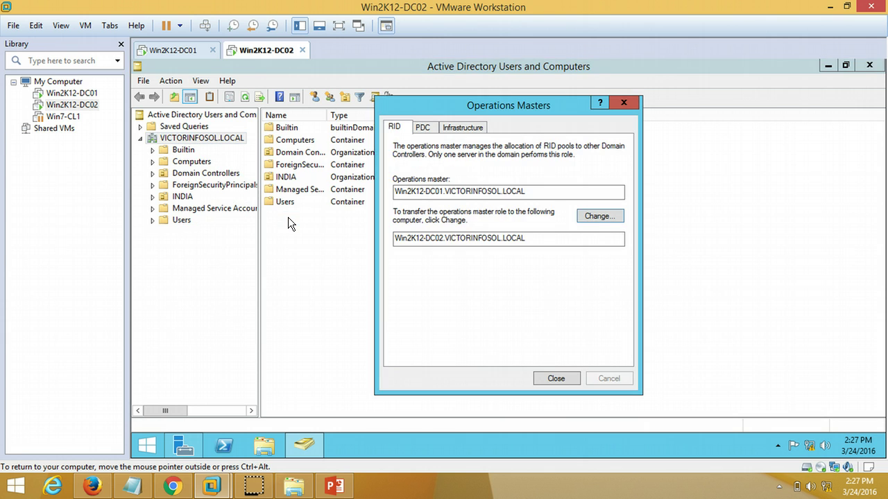
pyautogui.click(422, 127)
pyautogui.click(471, 128)
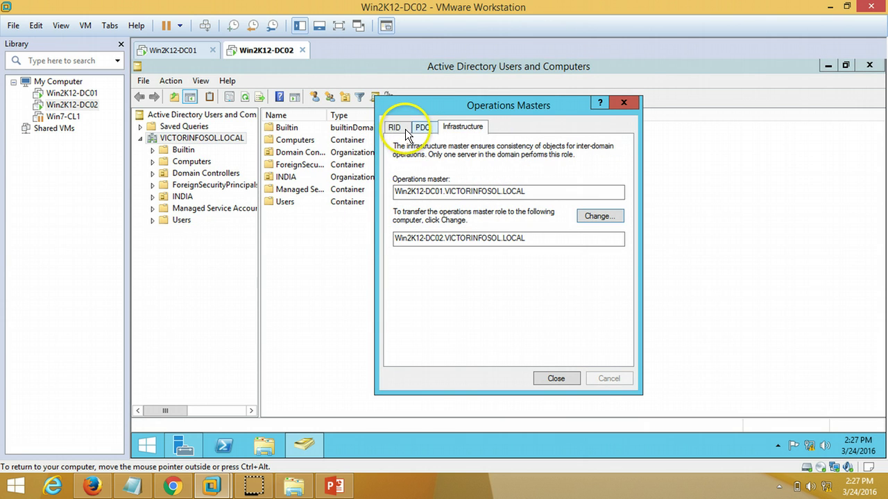
pyautogui.click(395, 128)
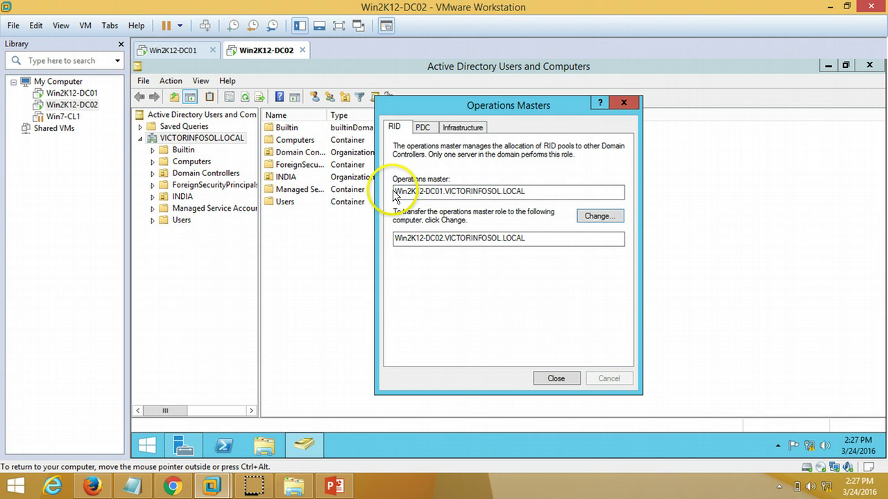
pyautogui.moveTo(394, 191); pyautogui.dragTo(545, 192)
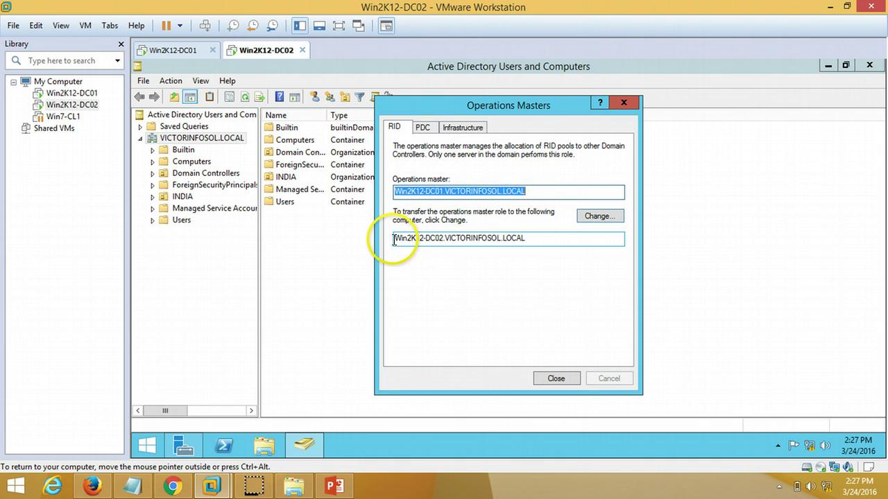
pyautogui.moveTo(393, 238); pyautogui.dragTo(536, 238)
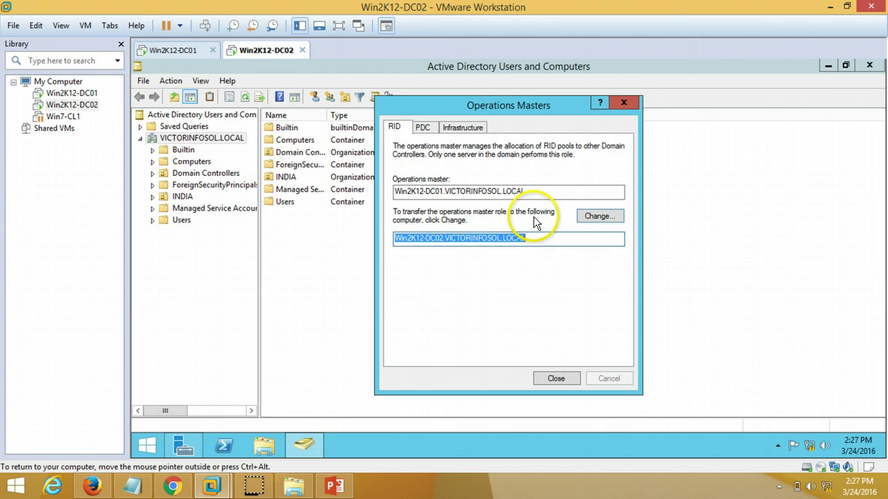
pyautogui.click(595, 217)
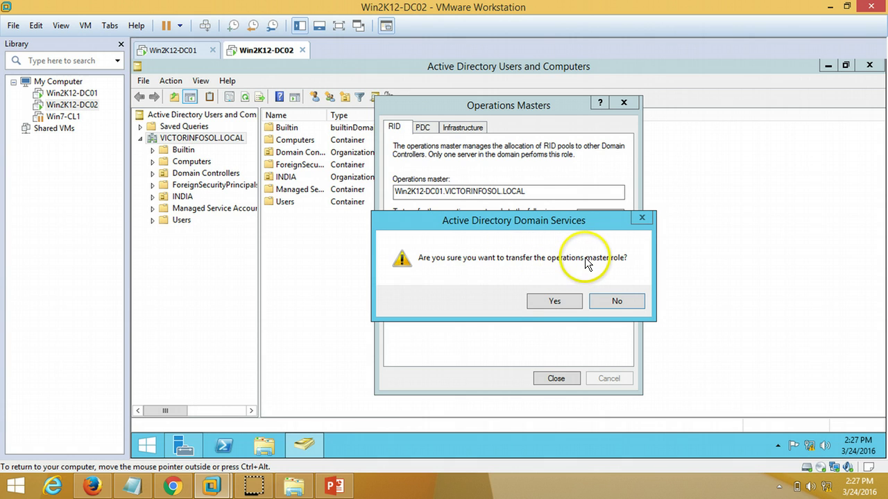
pyautogui.click(575, 306)
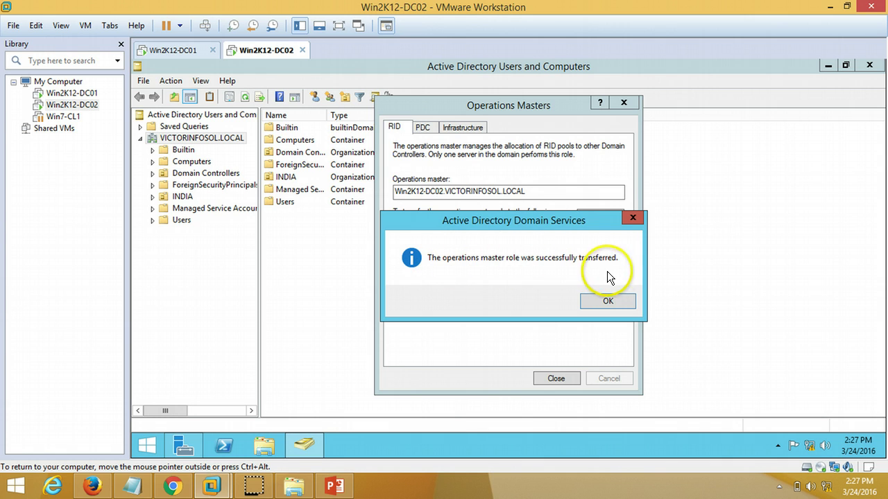
pyautogui.click(615, 299)
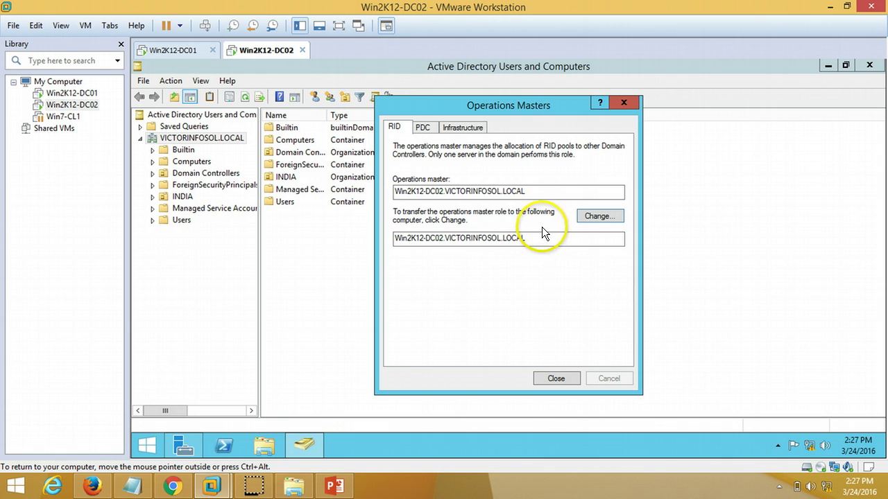
pyautogui.moveTo(541, 192); pyautogui.dragTo(388, 191)
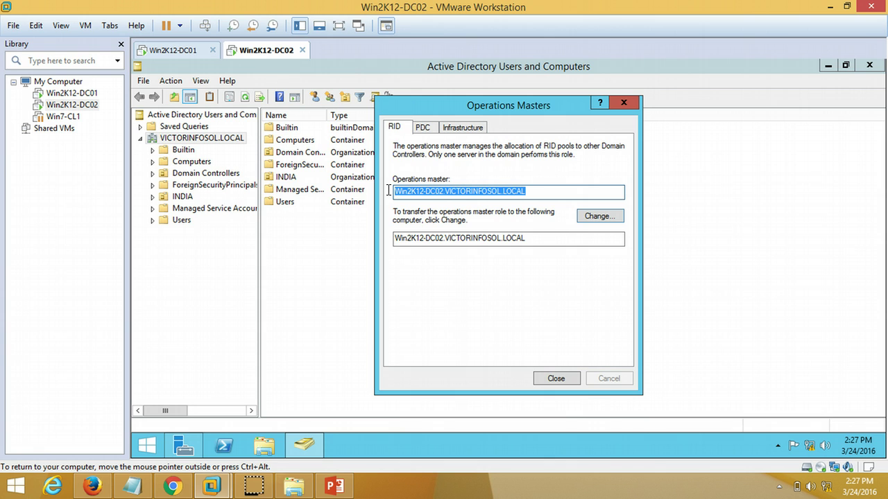
# Step: Transfer the PDC and Infrastructure master roles to Win2K12-DC02 as well
pyautogui.click(428, 128)
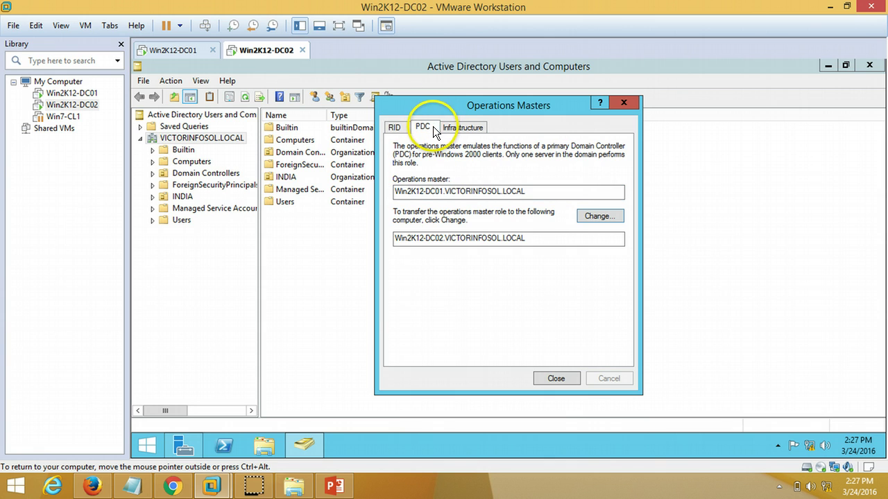
pyautogui.click(600, 215)
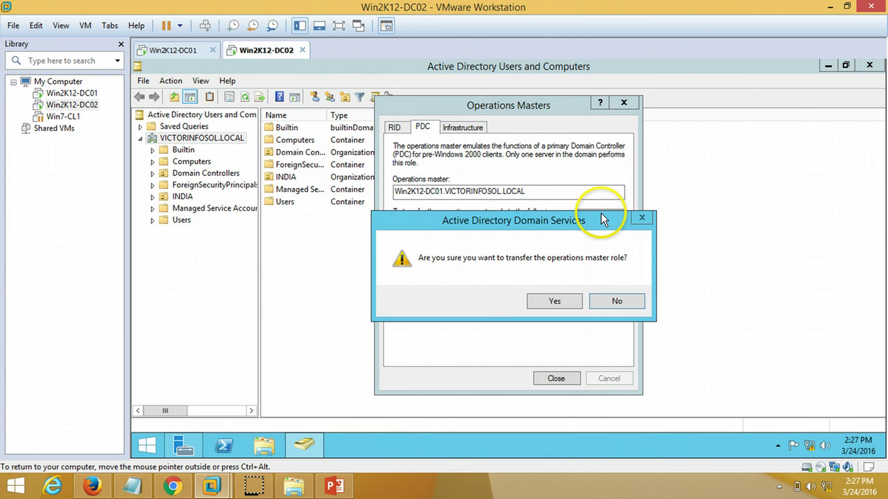
pyautogui.click(558, 301)
pyautogui.click(606, 301)
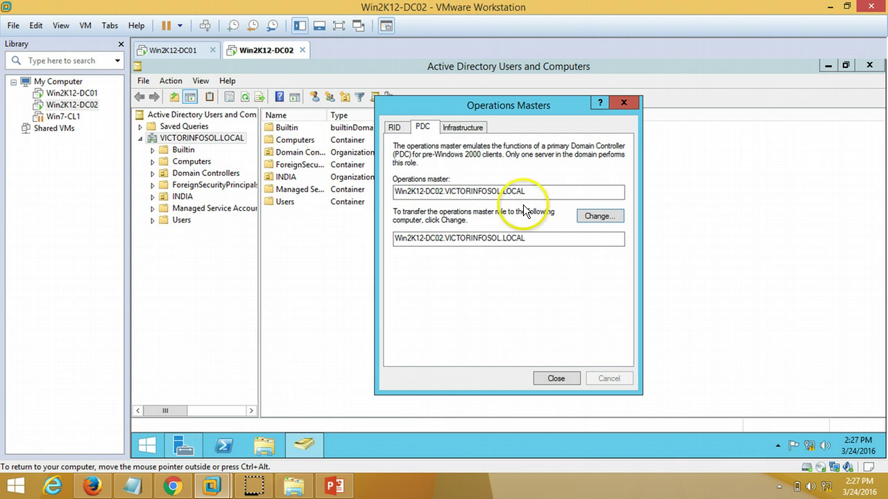
pyautogui.click(461, 127)
pyautogui.click(591, 216)
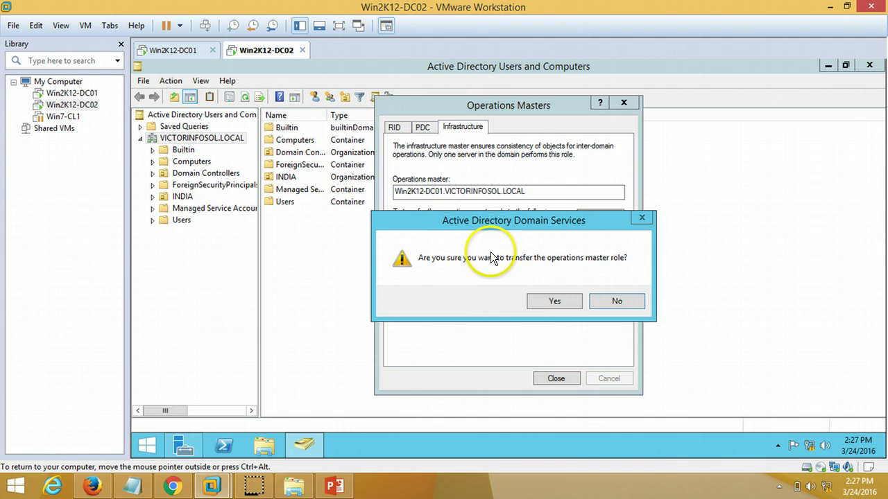
pyautogui.click(550, 301)
pyautogui.click(619, 301)
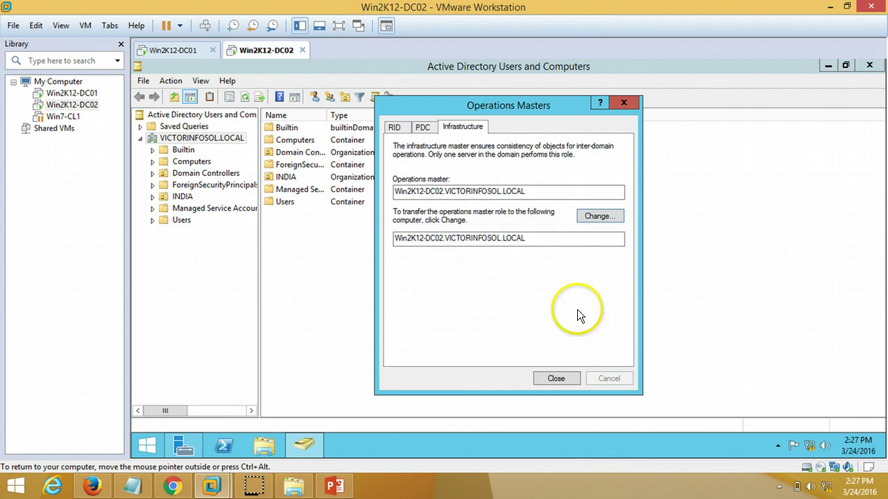
pyautogui.click(194, 52)
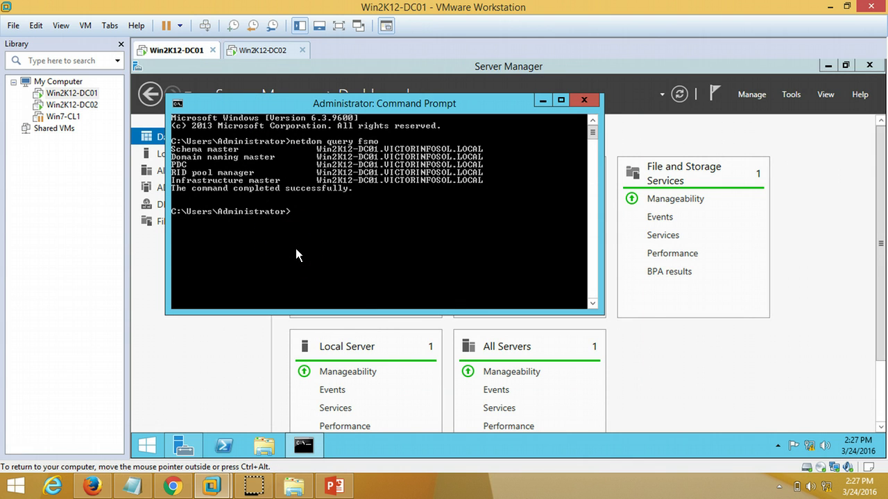
# Step: Rerun netdom query fsmo to confirm PDC, RID and Infrastructure now belong to Win2K12-DC02
pyautogui.press('Up')
pyautogui.press('Return')
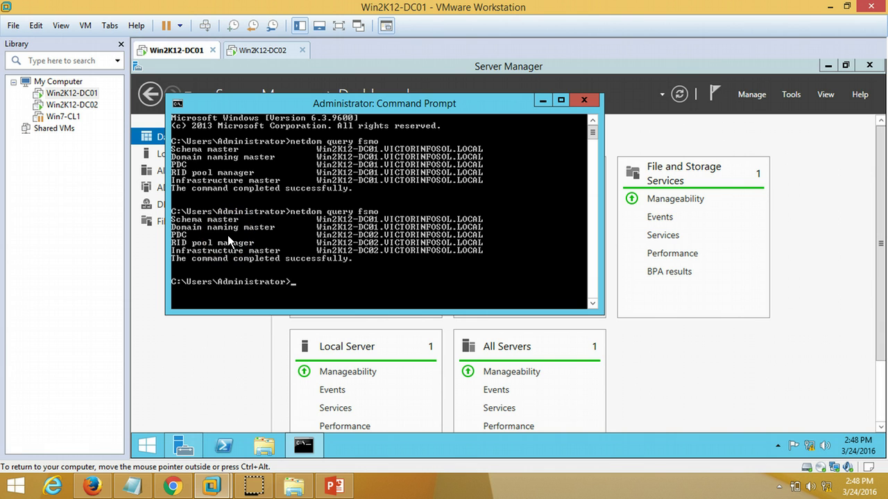
# Step: Return to Win2K12-DC02 and sign back in with the administrator password
pyautogui.click(250, 54)
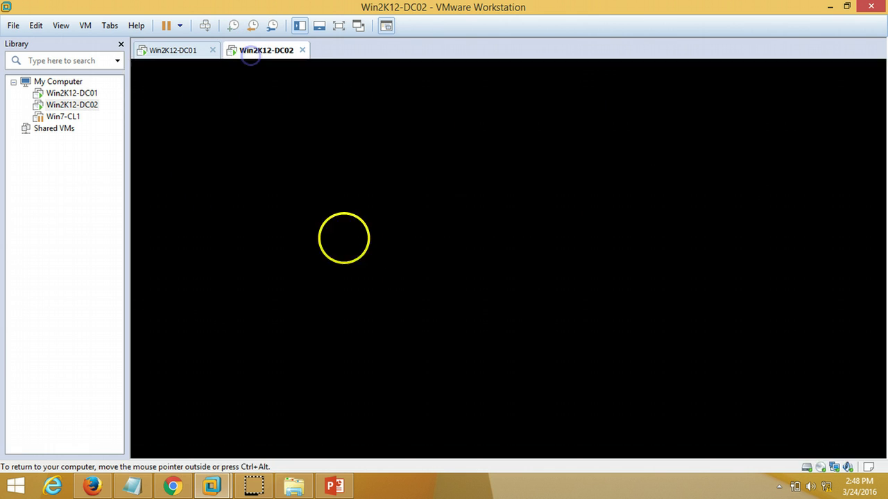
pyautogui.click(207, 27)
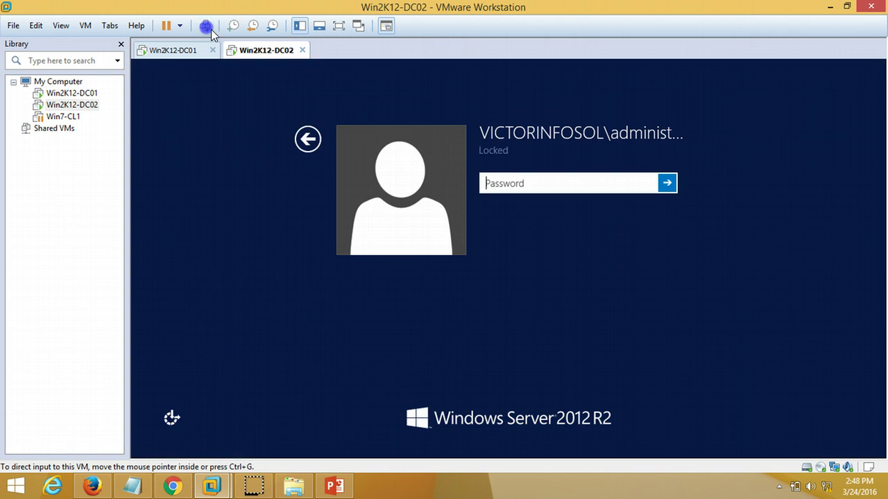
pyautogui.click(464, 183)
pyautogui.write('••')
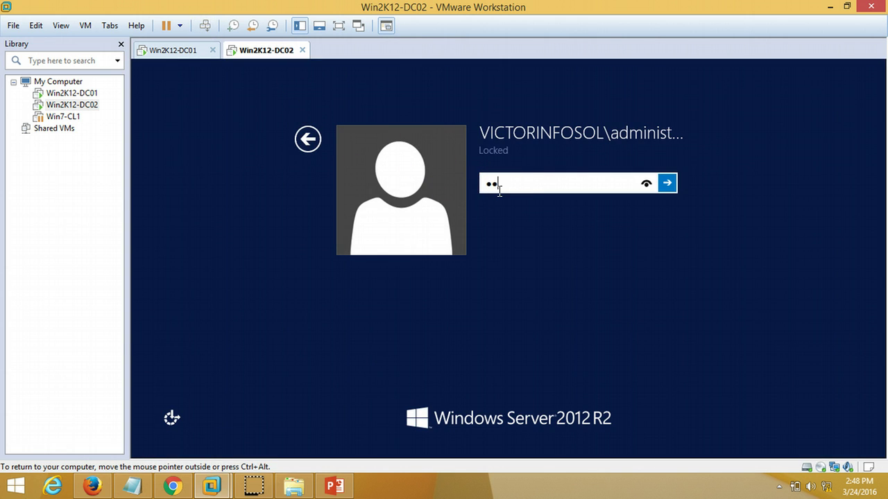
pyautogui.write('•••••••')
pyautogui.press('Return')
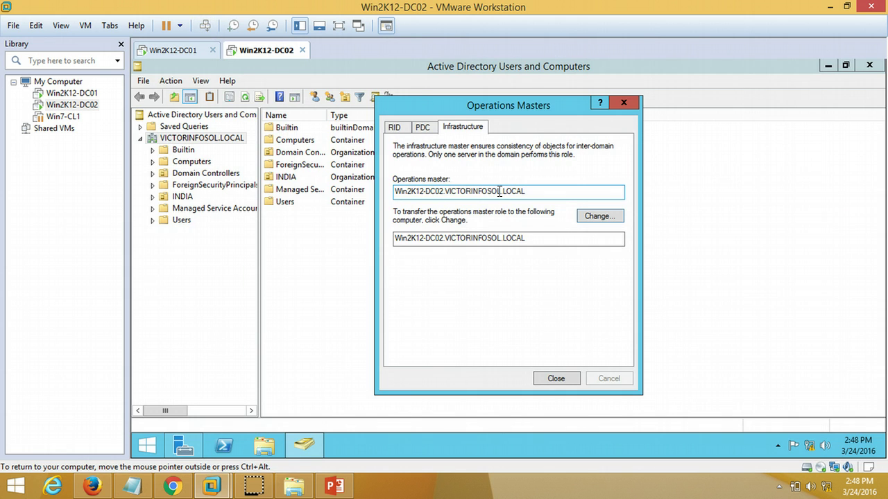
# Step: Close Operations Masters and open Active Directory Domains and Trusts maximized from Server Manager Tools
pyautogui.click(556, 379)
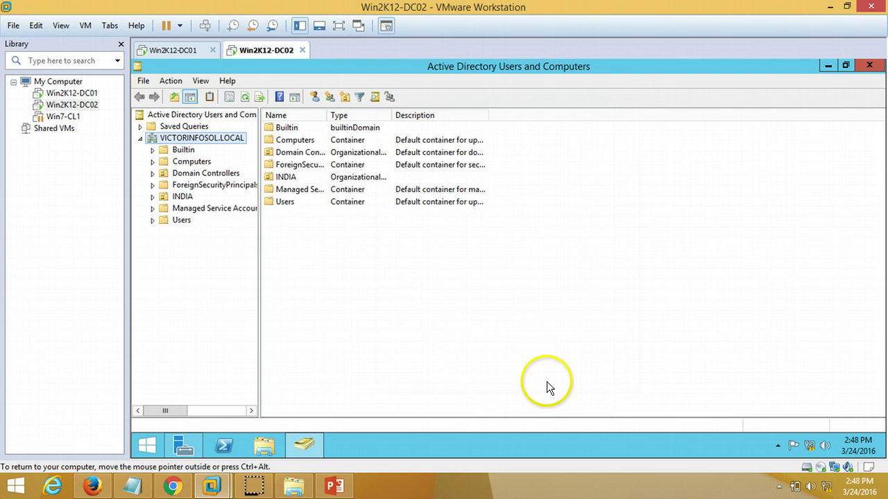
pyautogui.click(184, 445)
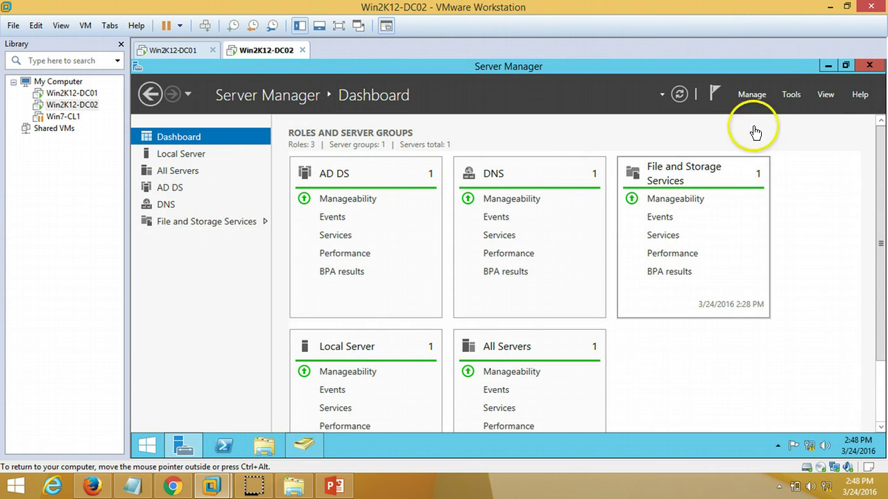
pyautogui.click(790, 95)
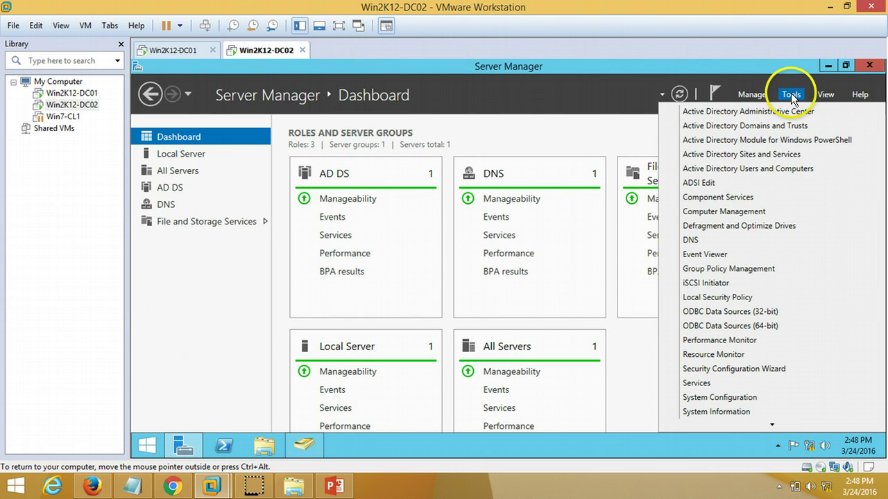
pyautogui.click(782, 127)
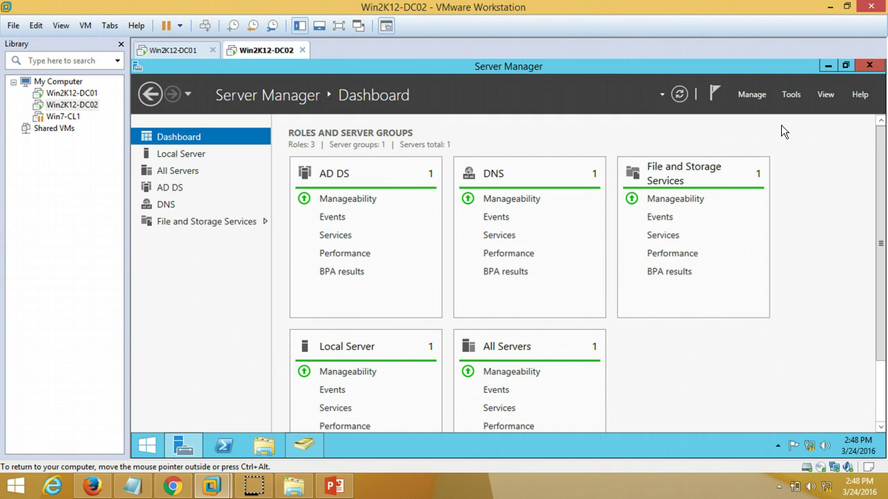
pyautogui.doubleClick(345, 70)
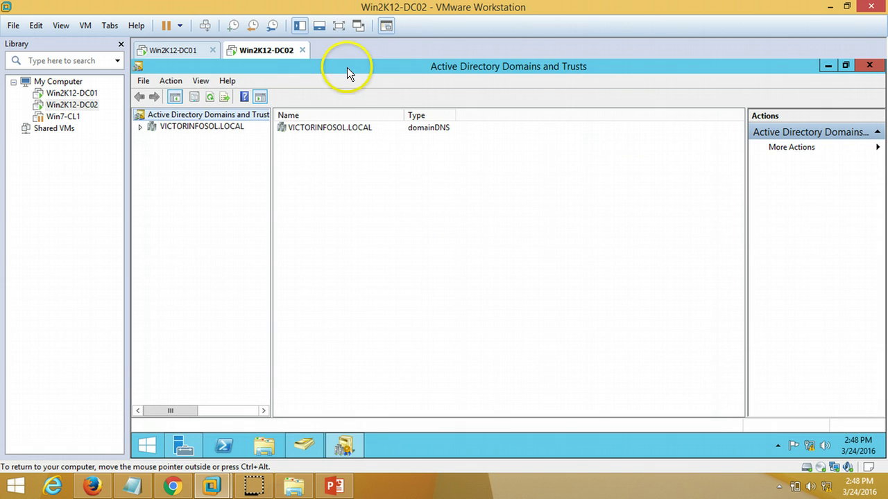
# Step: Transfer the domain naming master role to Win2K12-DC02 from Active Directory Domains and Trusts
pyautogui.rightClick(235, 113)
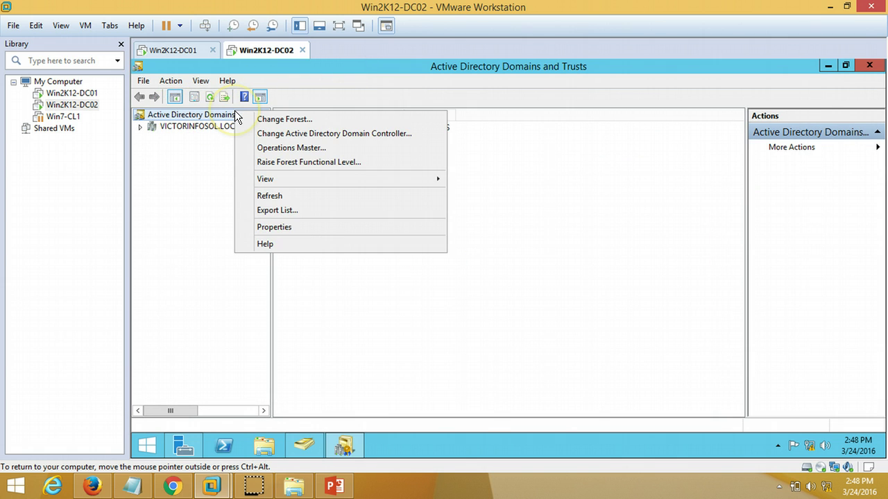
pyautogui.click(265, 148)
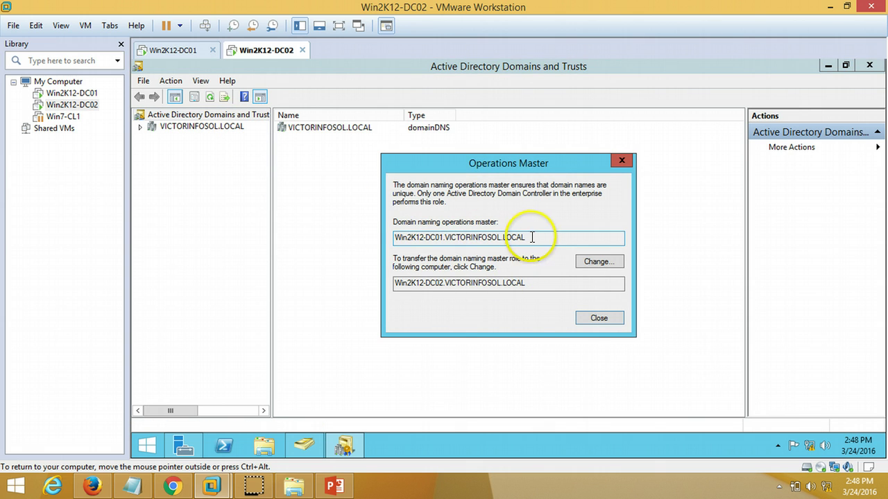
pyautogui.doubleClick(498, 284)
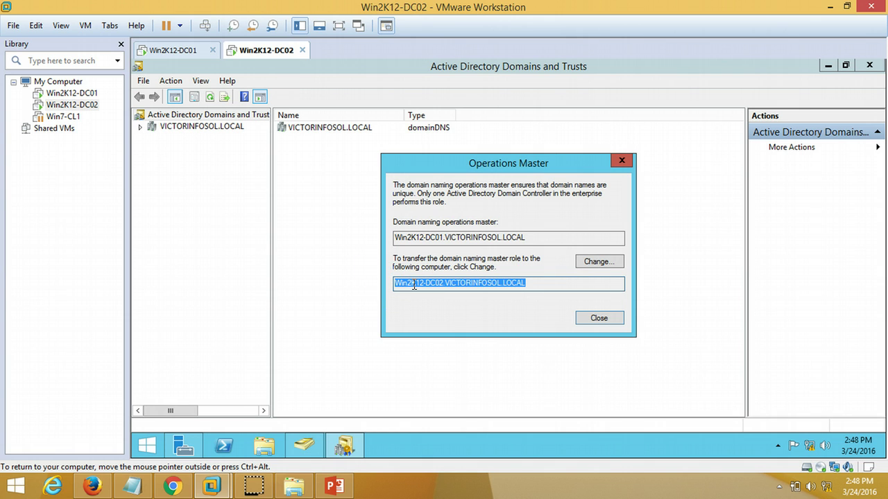
pyautogui.click(597, 262)
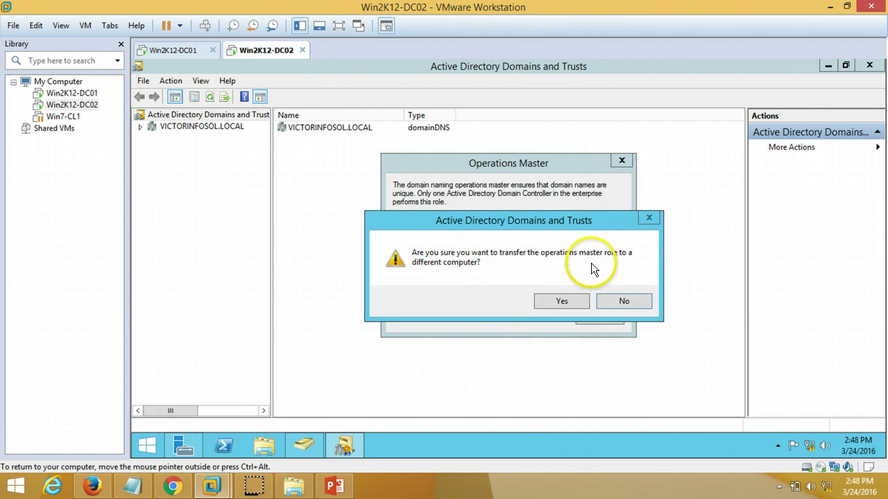
pyautogui.click(569, 300)
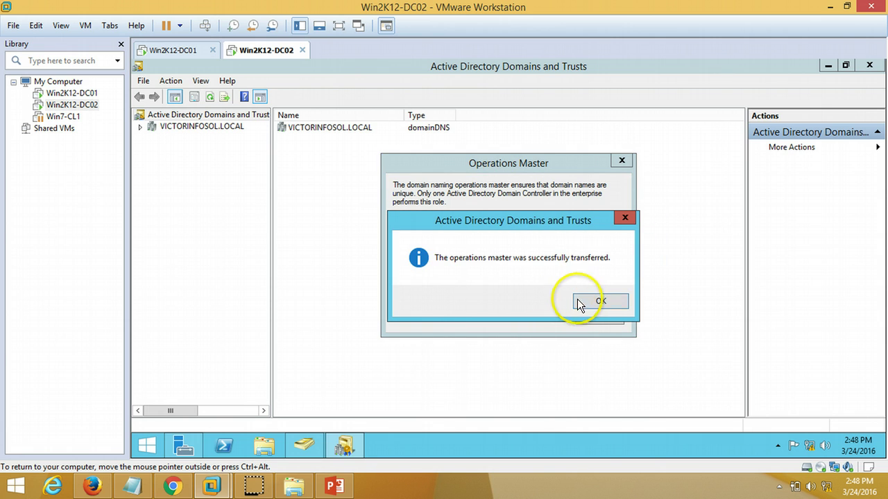
pyautogui.click(596, 299)
# Step: Close the Operations Master, Domains and Trusts, and Users and Computers consoles
pyautogui.click(607, 318)
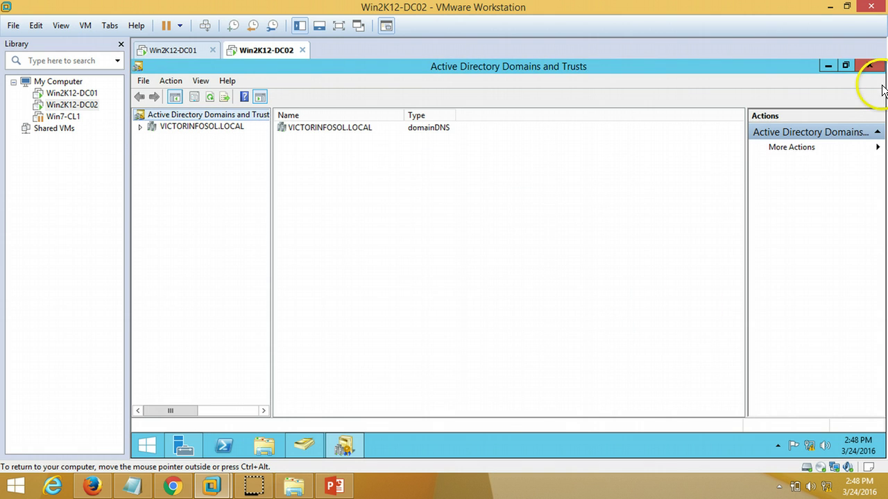
pyautogui.click(869, 65)
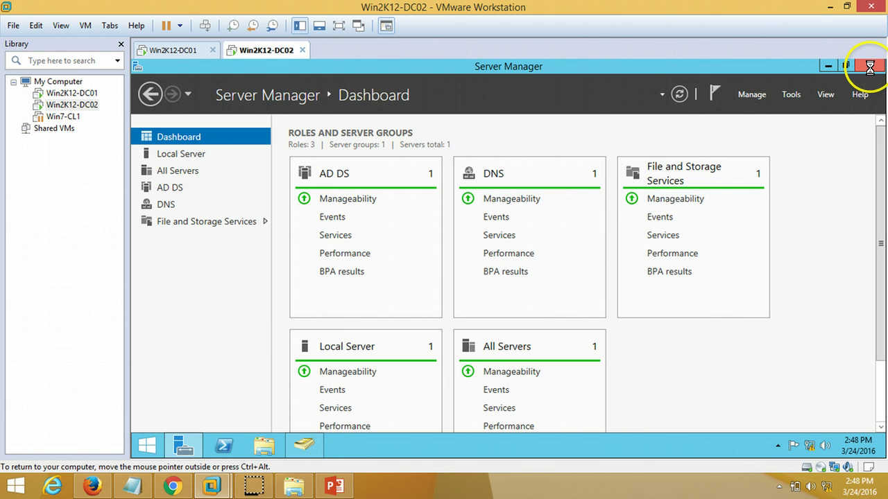
pyautogui.click(296, 452)
pyautogui.click(869, 65)
# Step: Rerun netdom query fsmo on Win2K12-DC01 to recheck which DCs hold the FSMO roles
pyautogui.click(175, 51)
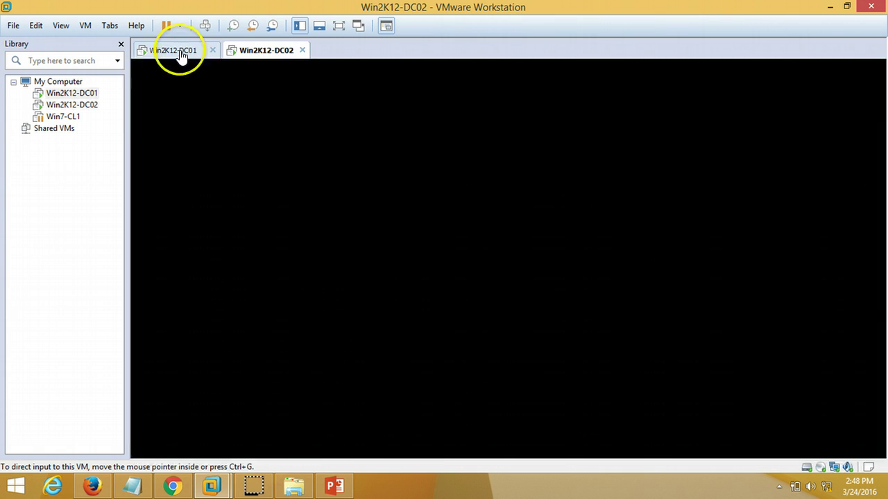
pyautogui.press('Up')
pyautogui.press('Return')
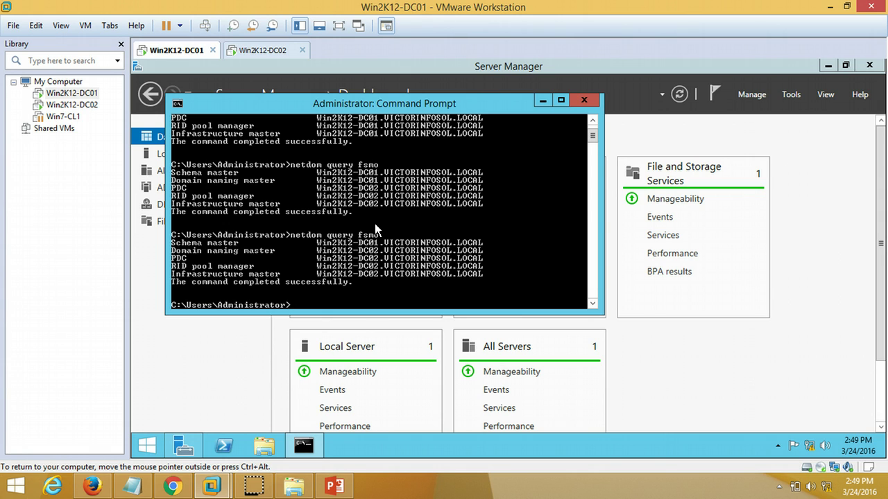
# Step: Register schmmgmt.dll with regsvr32 and acknowledge the success message
pyautogui.write('regsvr32 schmmgmt.dll')
pyautogui.press('Return')
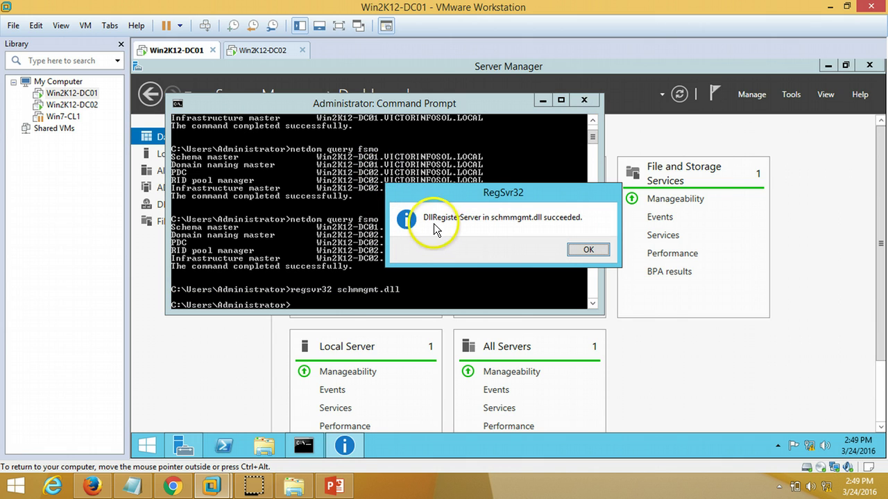
pyautogui.click(588, 250)
pyautogui.click(759, 376)
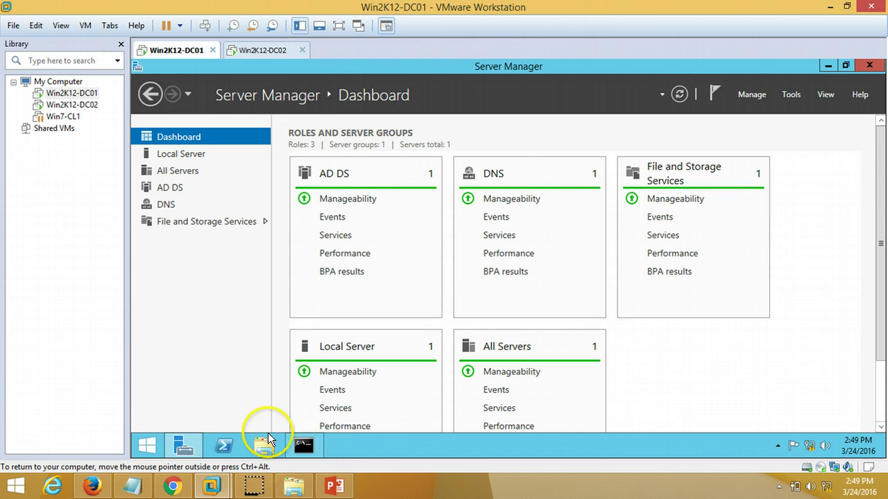
# Step: On Win2K12-DC01, start an mmc console and add the Active Directory Schema snap-in
pyautogui.rightClick(158, 444)
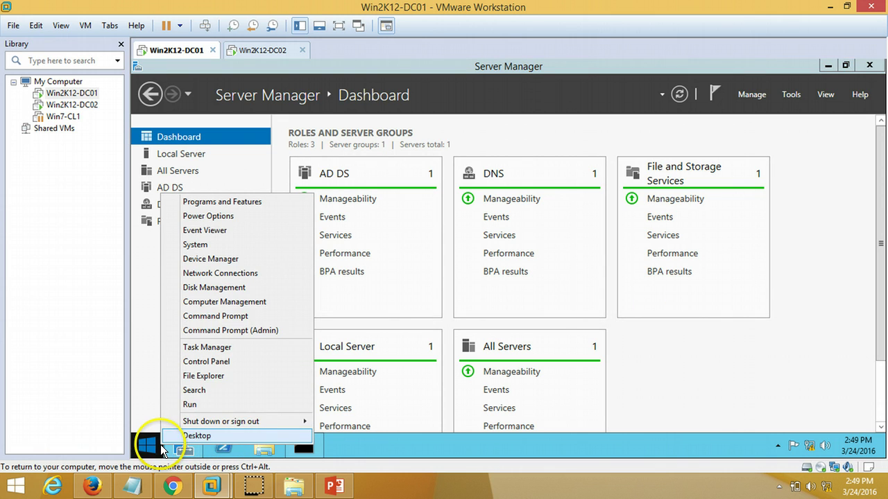
pyautogui.click(211, 404)
pyautogui.write('mmc')
pyautogui.press('Return')
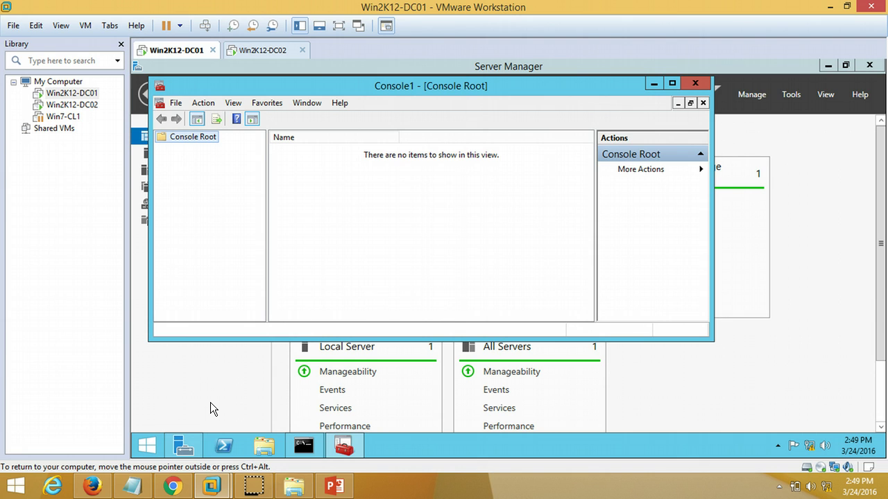
pyautogui.click(176, 104)
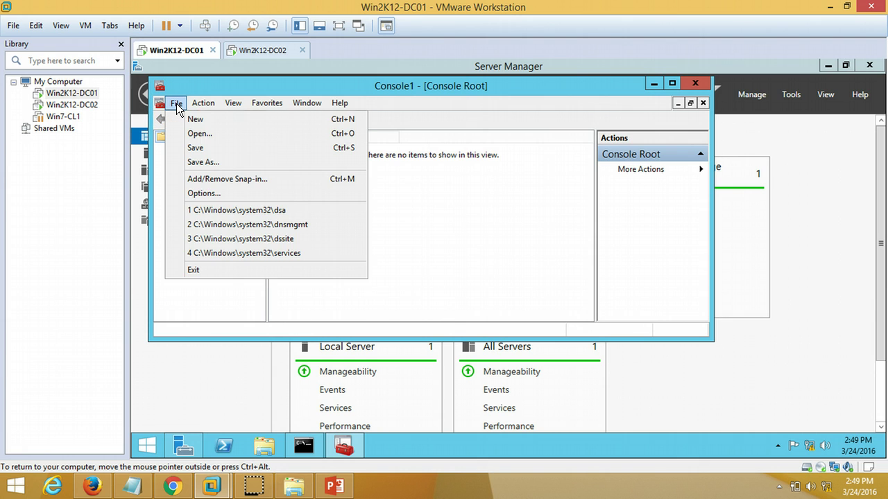
pyautogui.click(233, 182)
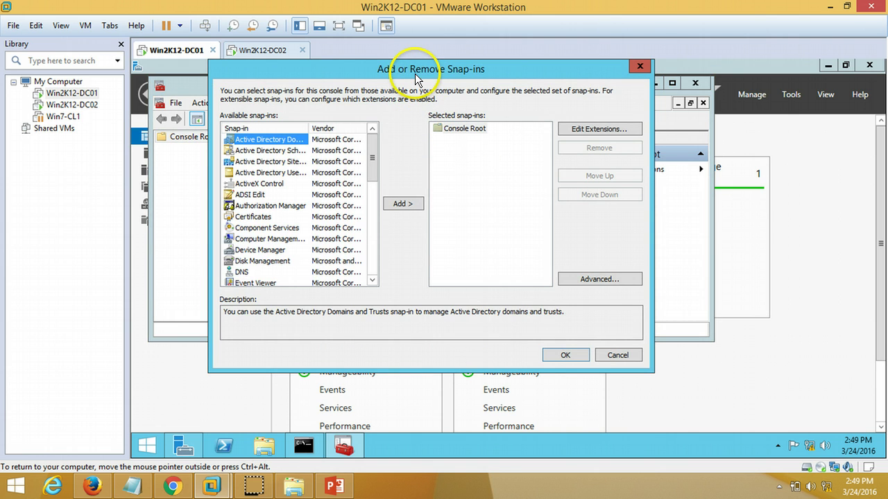
pyautogui.moveTo(309, 127); pyautogui.dragTo(332, 128)
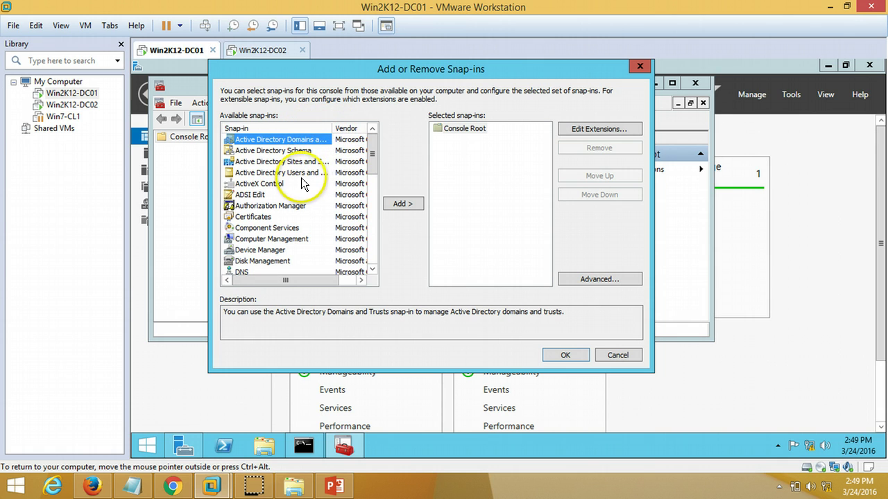
pyautogui.click(302, 152)
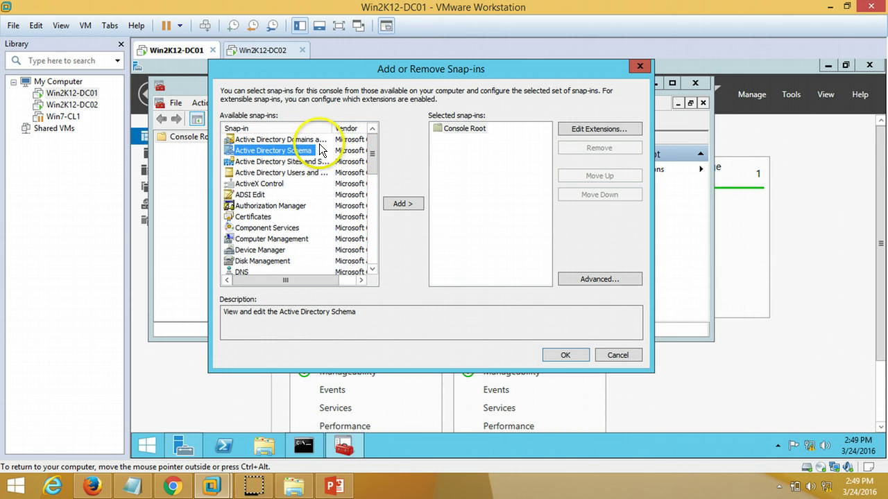
pyautogui.click(385, 200)
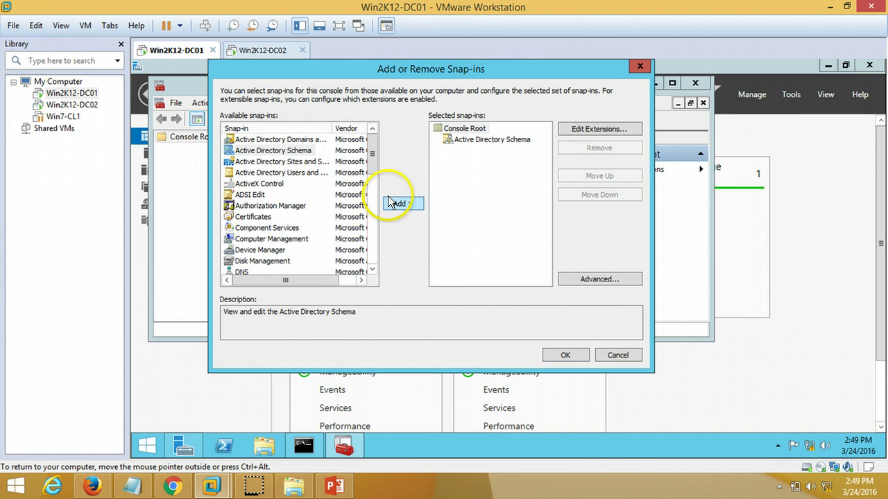
pyautogui.click(557, 360)
# Step: Maximize the console and expand Active Directory Schema to show Classes and Attributes
pyautogui.doubleClick(391, 86)
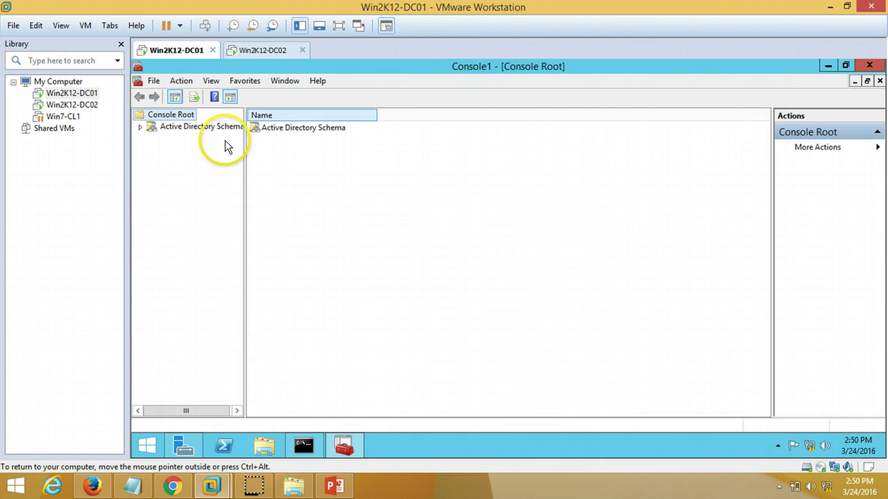
pyautogui.click(207, 127)
pyautogui.click(316, 444)
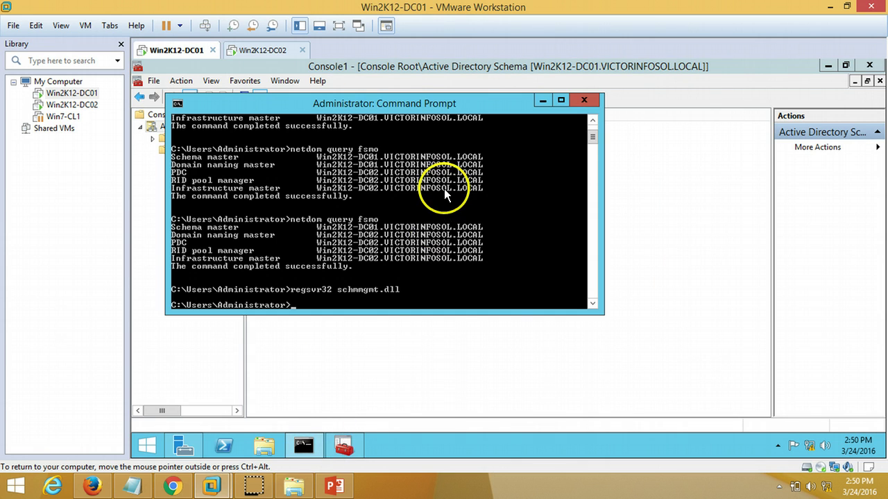
pyautogui.click(176, 231)
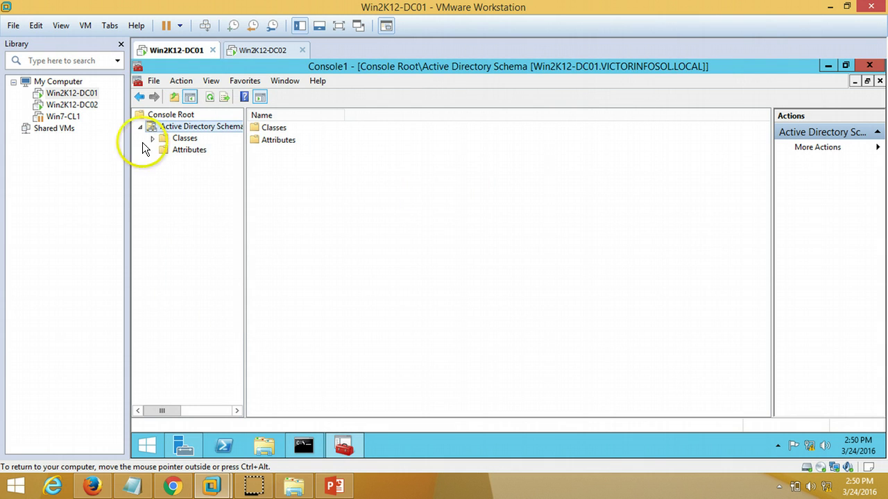
# Step: On Win2K12-DC02, start an empty mmc console and view Add/Remove Snap-in without adding anything
pyautogui.click(253, 50)
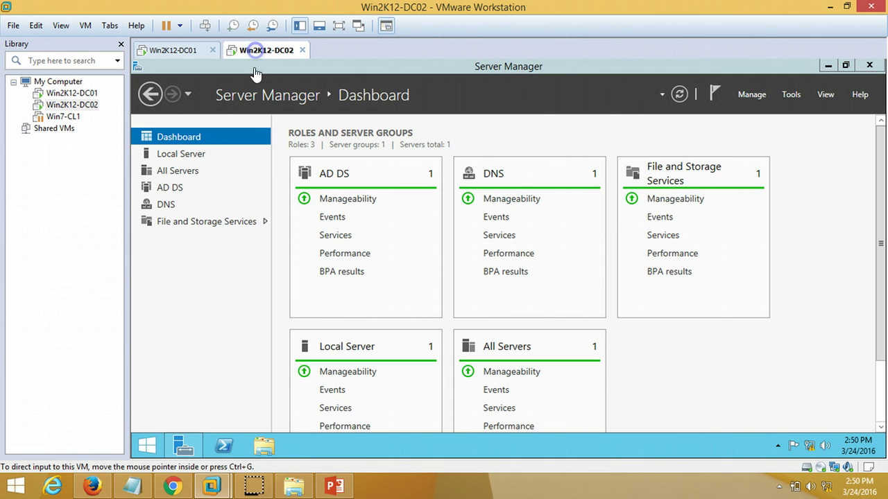
pyautogui.rightClick(148, 443)
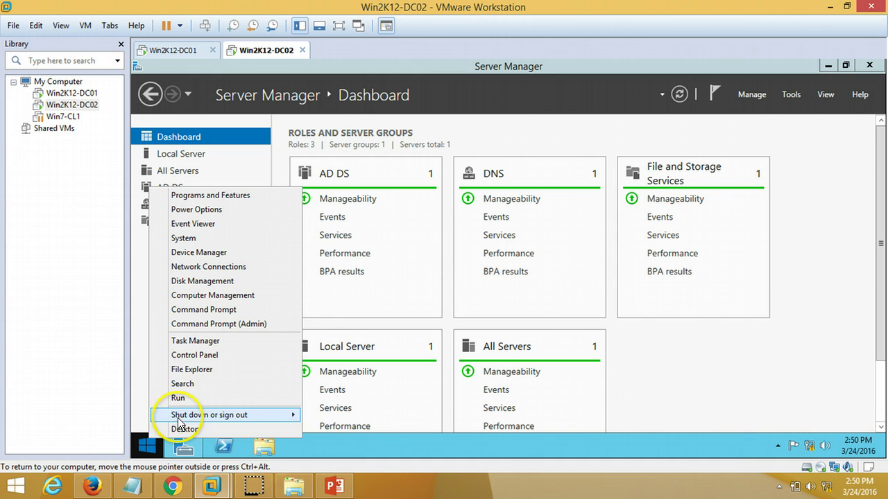
pyautogui.click(188, 399)
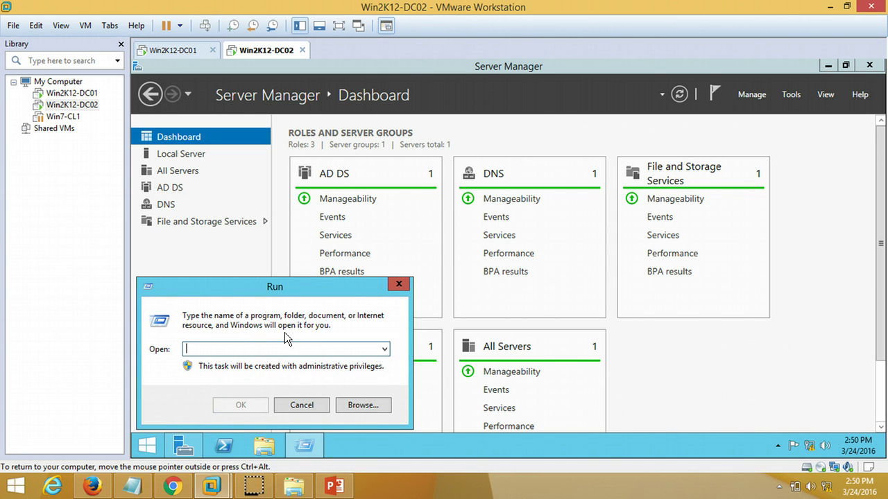
pyautogui.write('mmc')
pyautogui.press('Return')
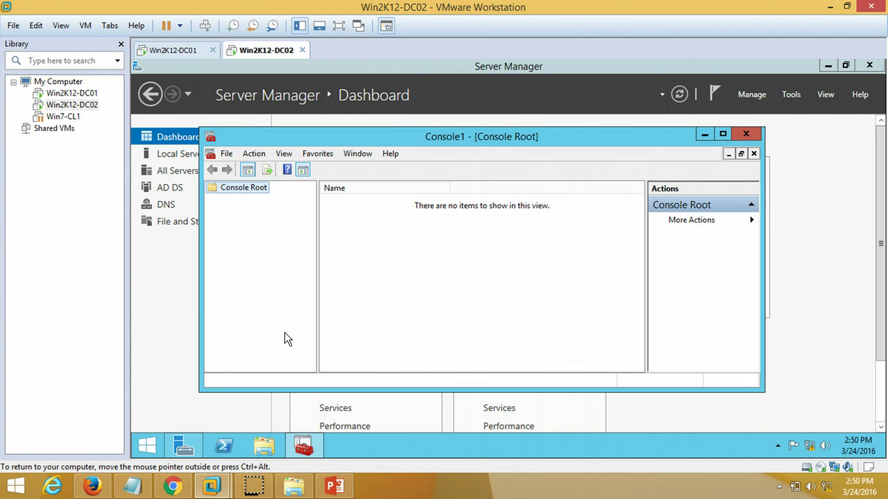
pyautogui.click(227, 153)
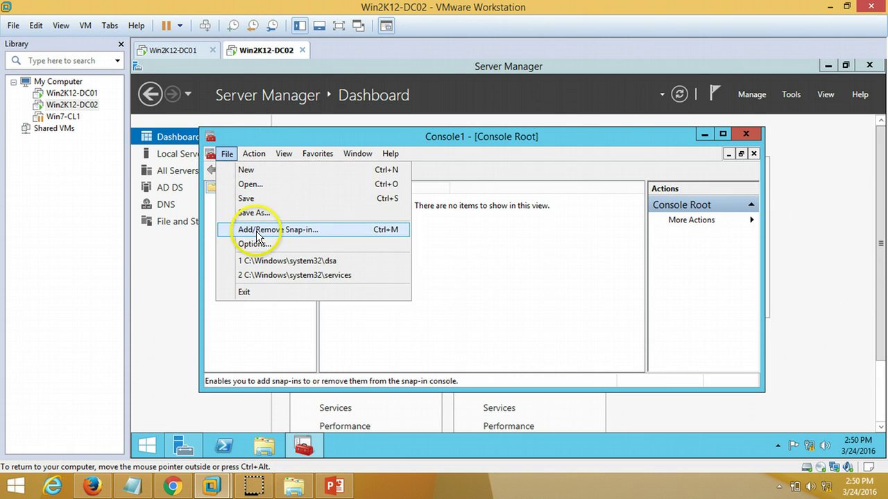
pyautogui.click(256, 231)
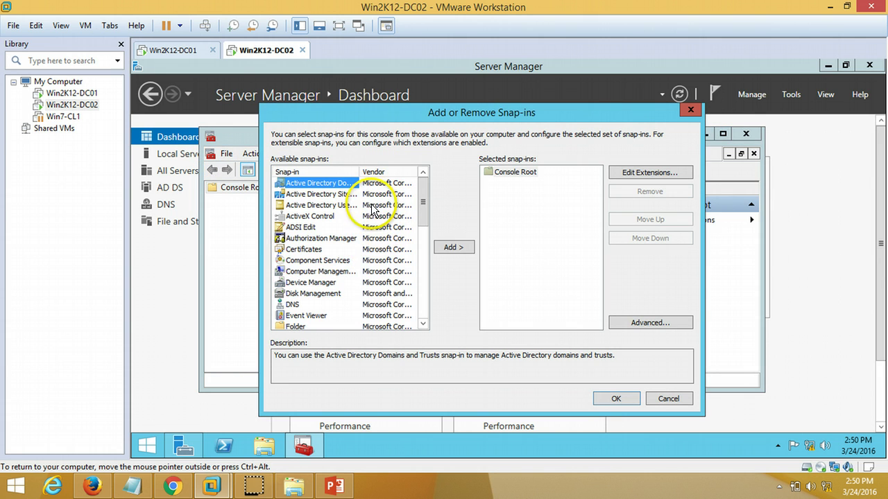
pyautogui.moveTo(360, 173); pyautogui.dragTo(385, 174)
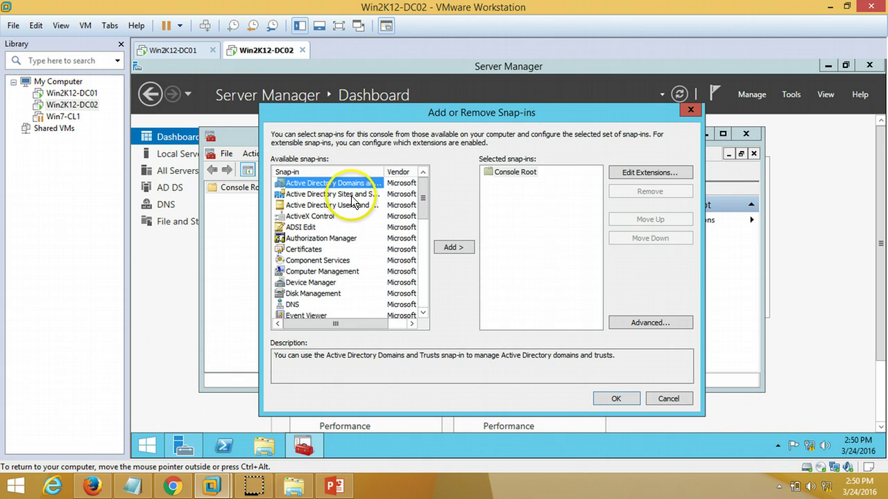
pyautogui.click(352, 196)
pyautogui.click(361, 205)
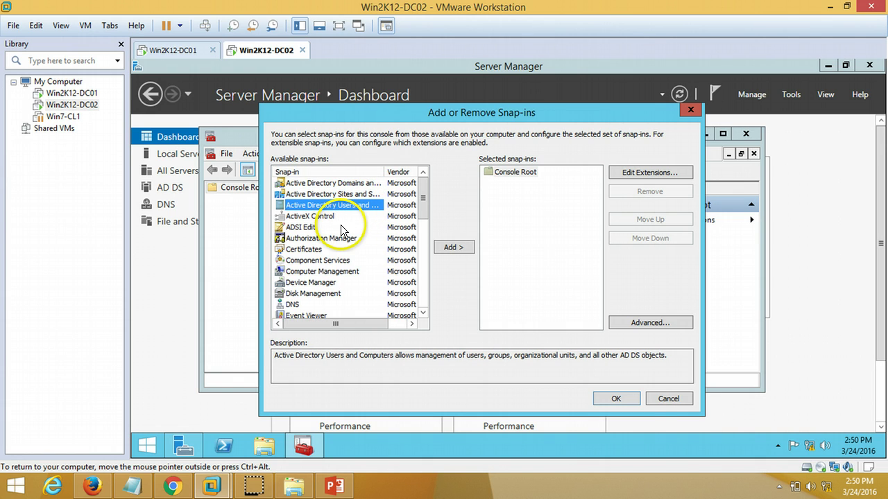
pyautogui.click(691, 111)
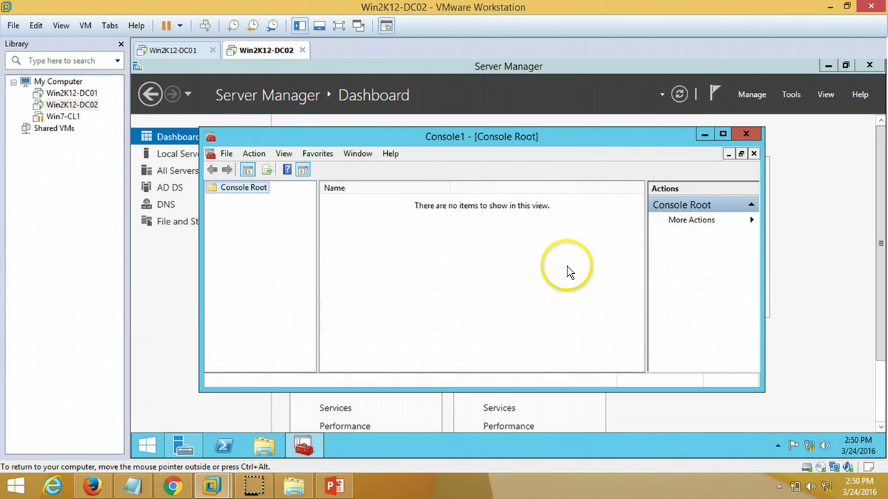
pyautogui.click(173, 50)
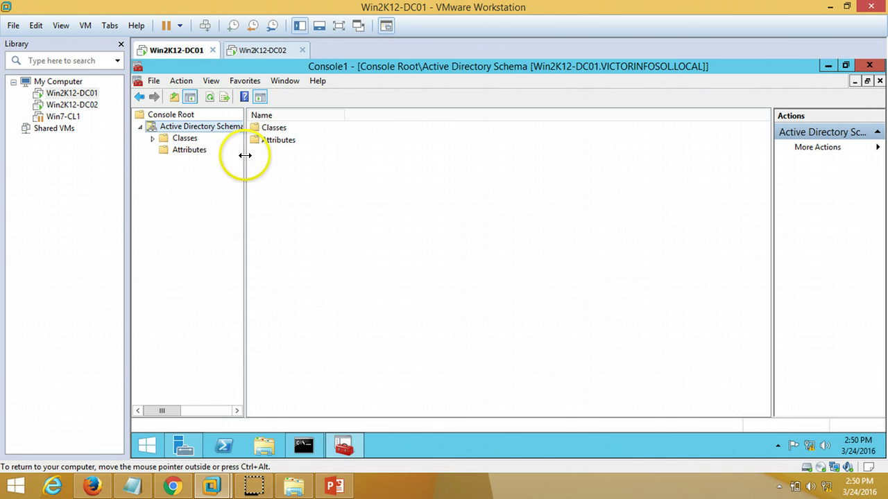
# Step: View the schema Operations Master dialog showing the current role holder, then close it
pyautogui.rightClick(223, 127)
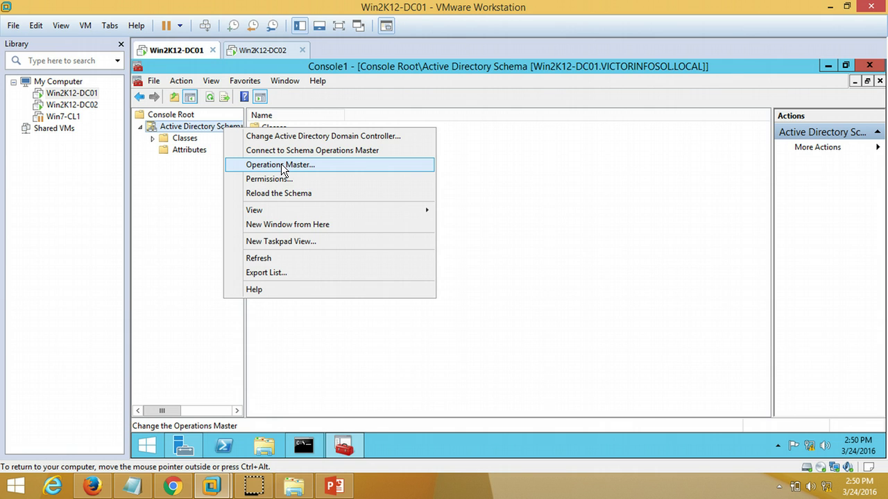
pyautogui.click(354, 166)
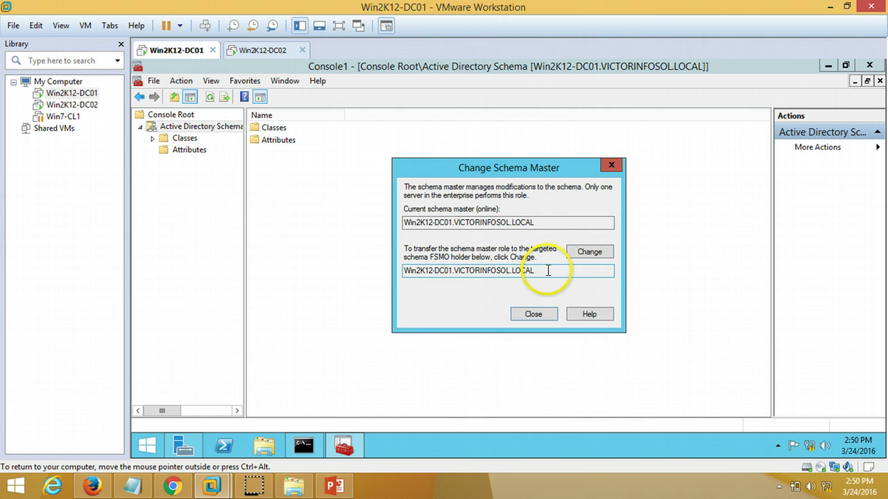
pyautogui.moveTo(545, 271); pyautogui.dragTo(404, 276)
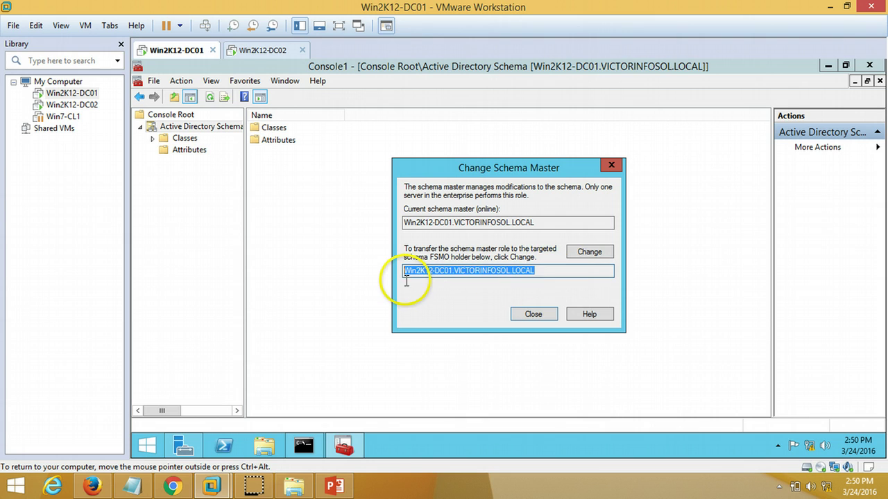
pyautogui.click(510, 271)
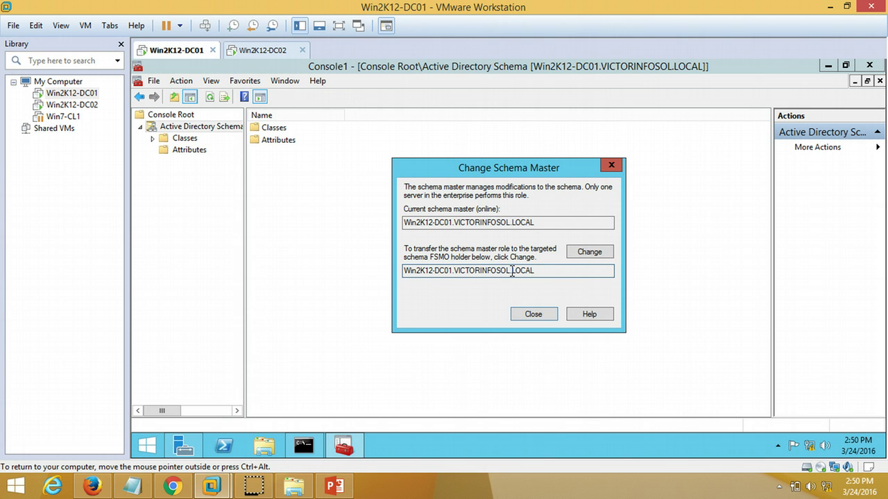
pyautogui.click(533, 313)
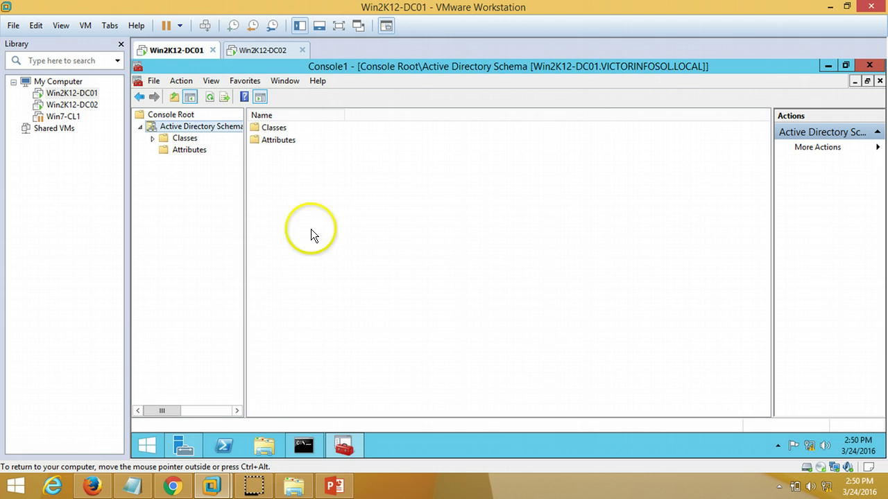
# Step: Connect the schema console to Win2K12-DC02, accepting the not-schema-master warning
pyautogui.rightClick(220, 129)
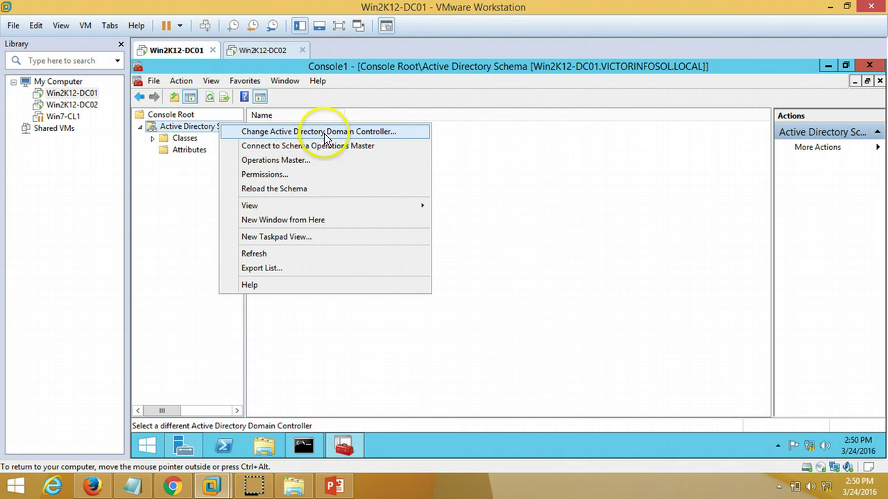
pyautogui.click(375, 131)
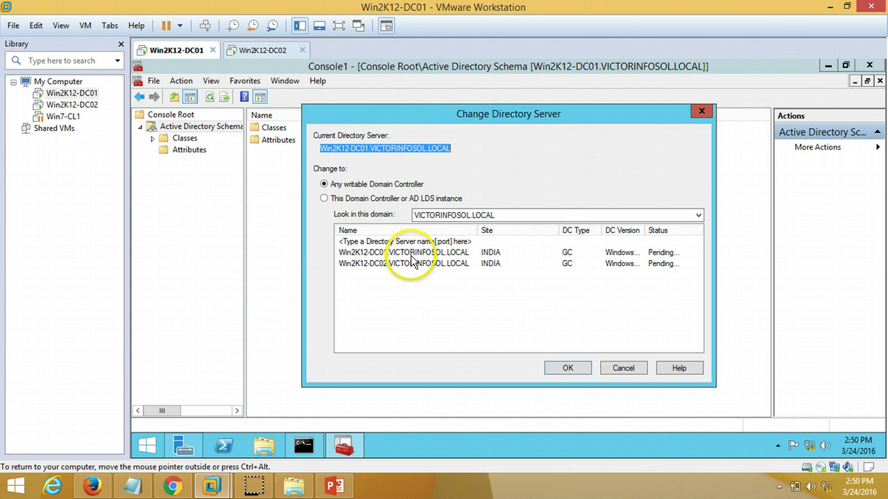
pyautogui.click(394, 264)
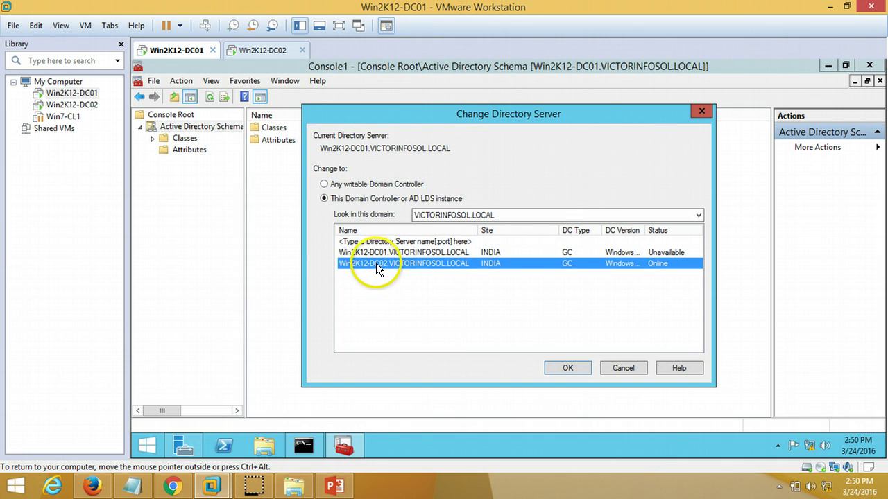
pyautogui.click(569, 368)
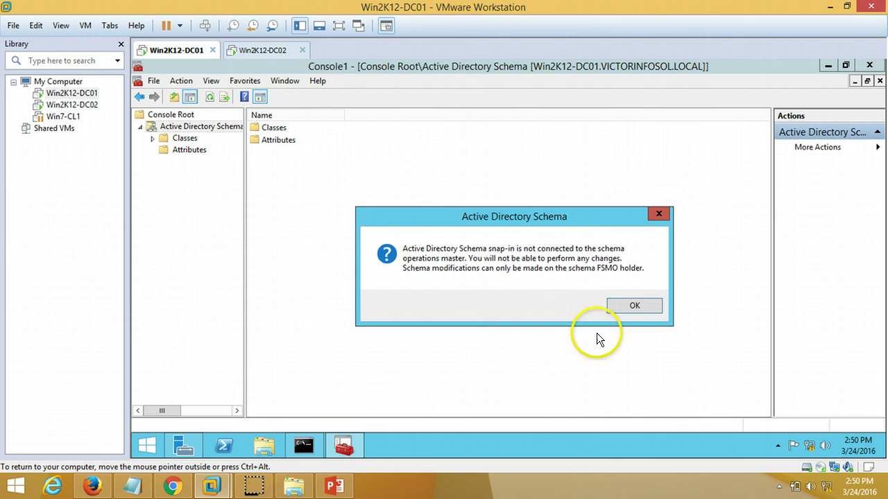
pyautogui.click(629, 307)
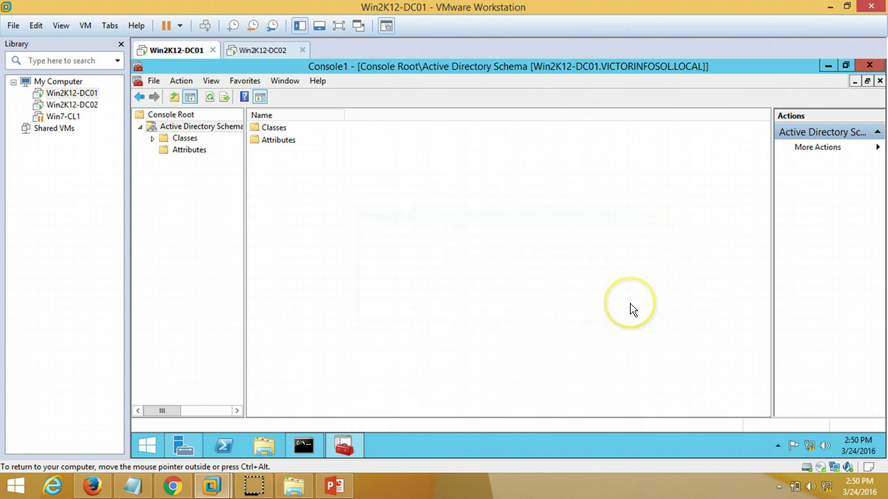
# Step: Change the schema operations master to win2k12-dc02.victorinfosol.local and confirm the successful transfer
pyautogui.rightClick(195, 127)
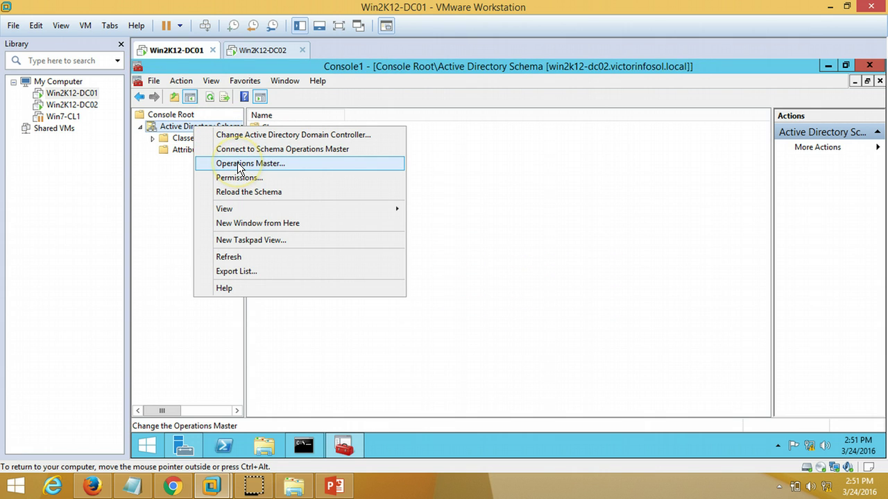
pyautogui.click(307, 163)
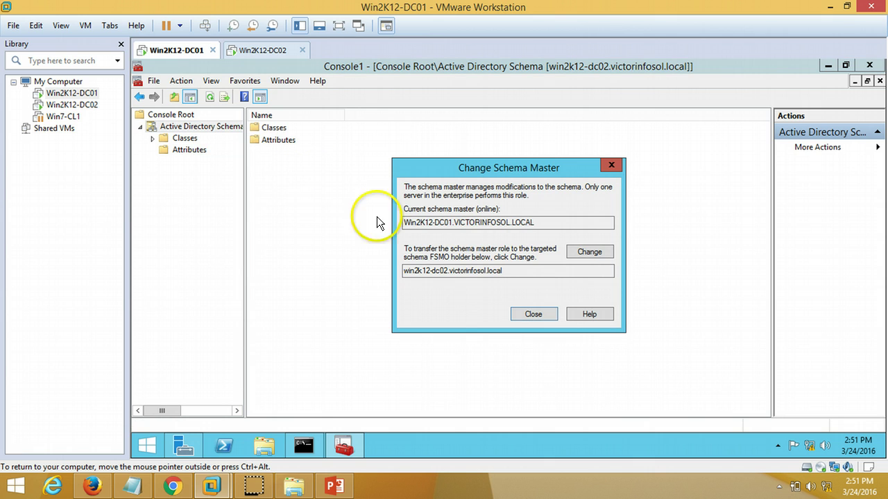
pyautogui.moveTo(502, 276); pyautogui.dragTo(357, 279)
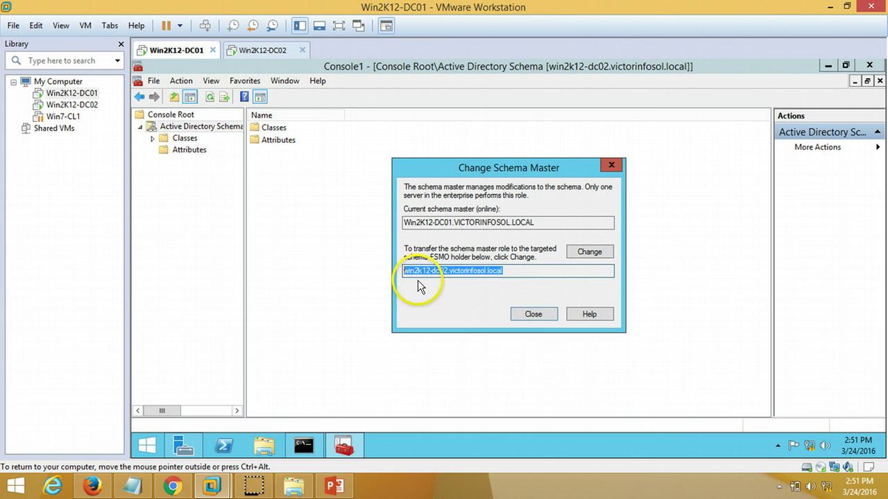
pyautogui.moveTo(517, 270); pyautogui.dragTo(393, 278)
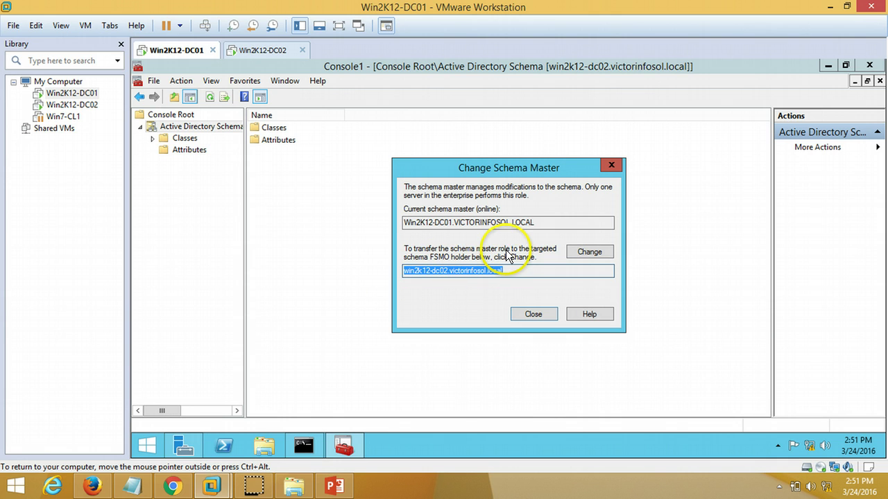
pyautogui.click(588, 252)
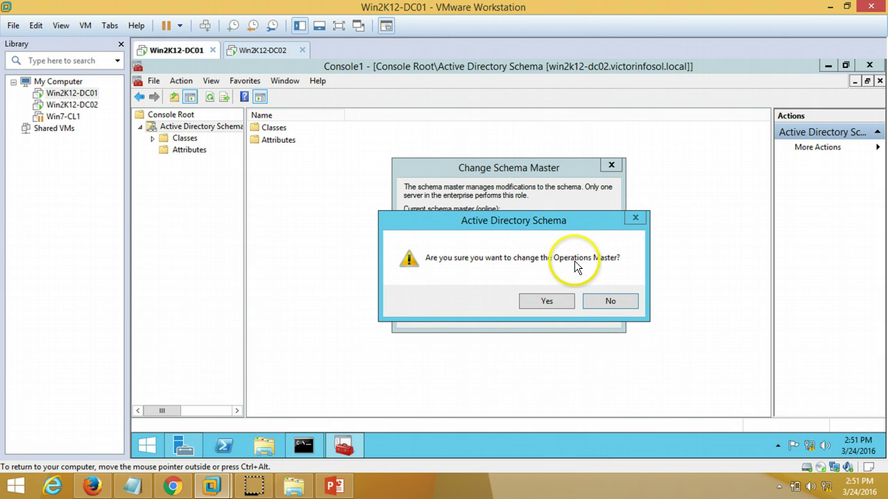
pyautogui.click(546, 301)
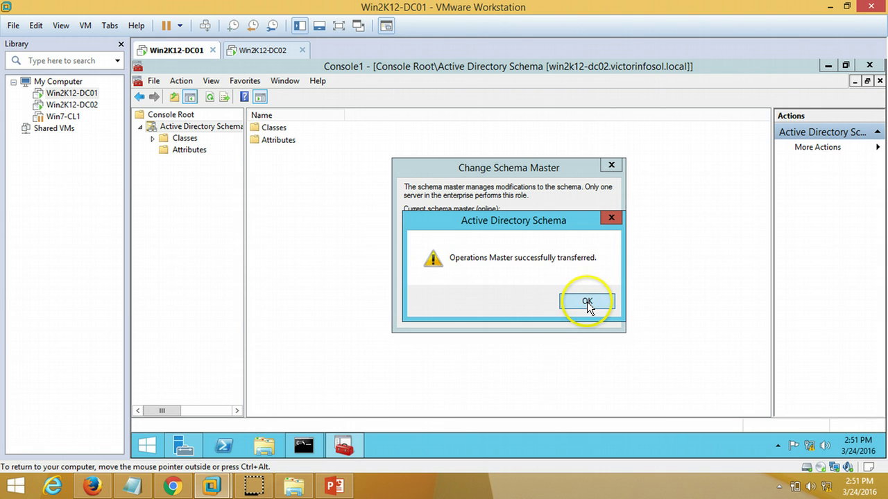
pyautogui.click(587, 301)
pyautogui.click(554, 317)
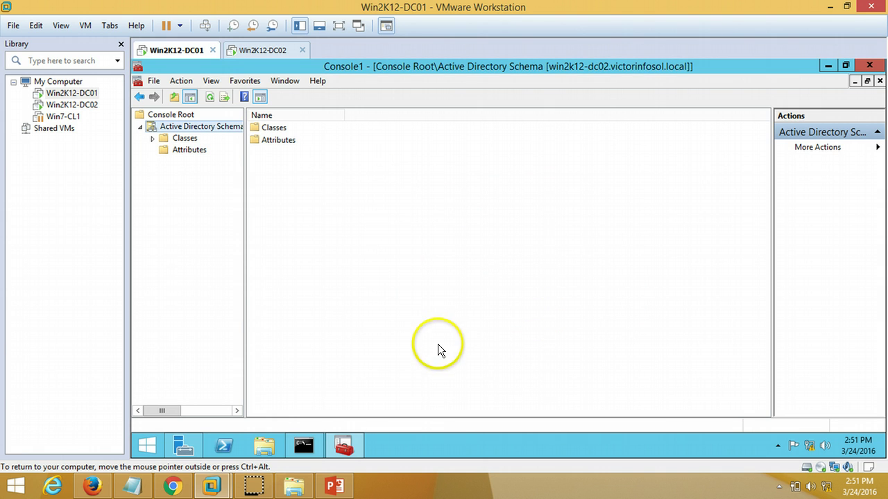
# Step: Re-register schmmgmt.dll and rerun netdom query fsmo, showing all five roles on Win2K12-DC02
pyautogui.click(303, 446)
pyautogui.press('Up')
pyautogui.press('Return')
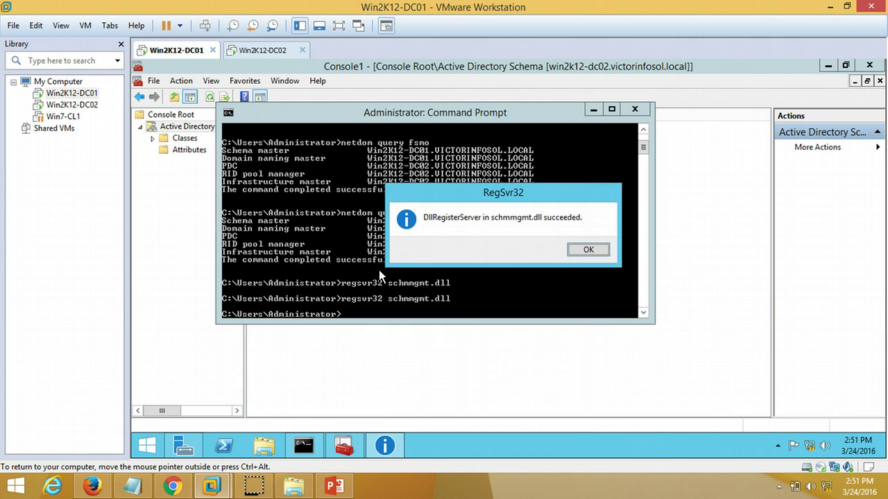
pyautogui.press('Return')
pyautogui.press('Up')
pyautogui.press('Up')
pyautogui.press('Up')
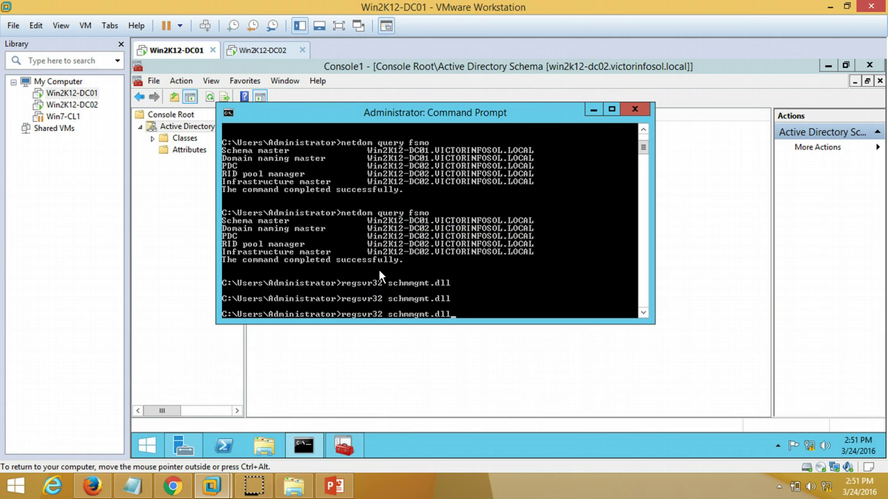
pyautogui.press('Return')
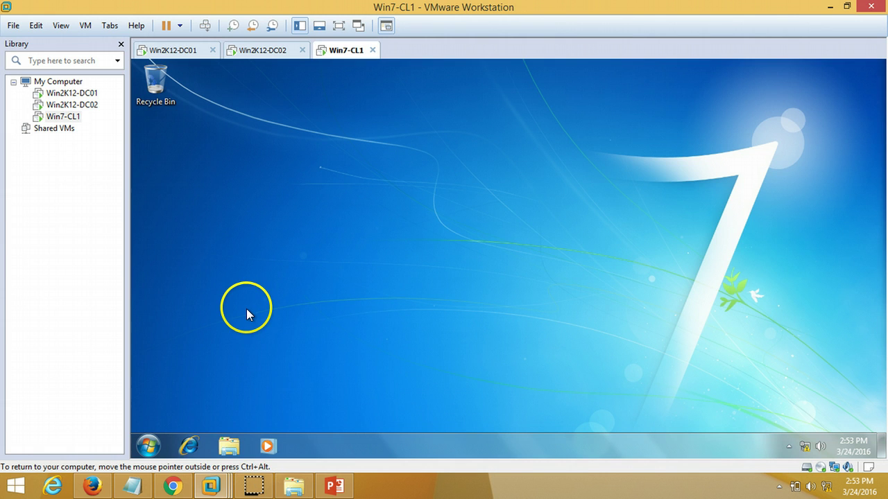
# Step: On Win7-CL1, open Computer Properties showing the full computer name and VICTORINFOSOL.LOCAL domain
pyautogui.click(298, 51)
pyautogui.click(345, 50)
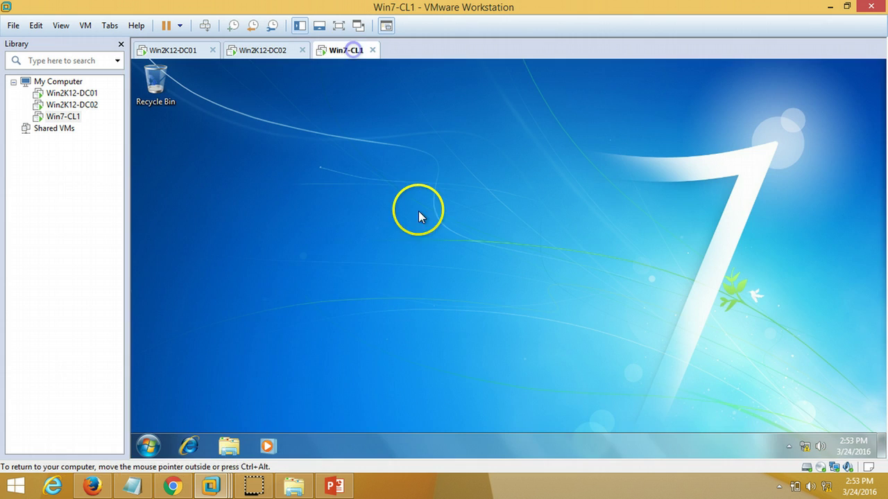
pyautogui.click(148, 448)
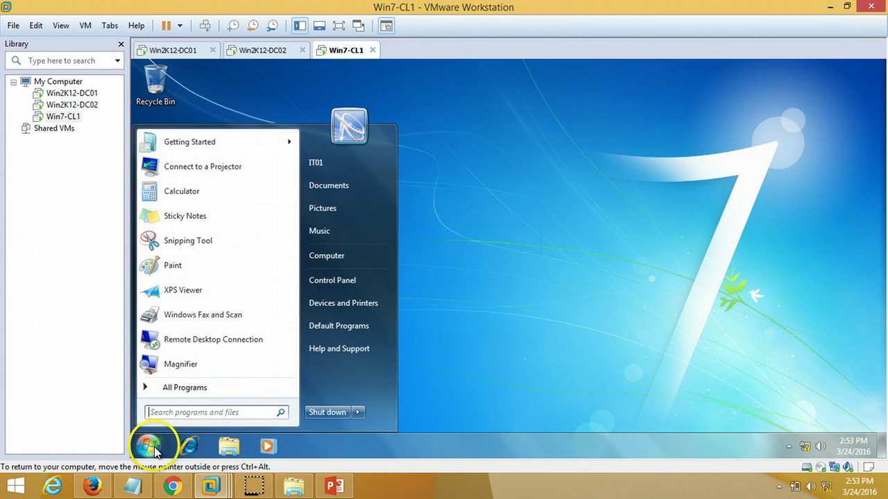
pyautogui.rightClick(327, 259)
pyautogui.click(377, 366)
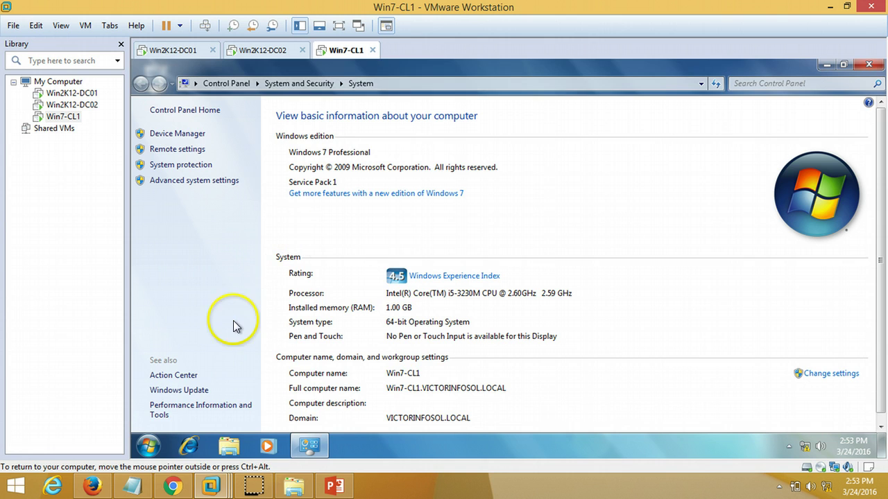
pyautogui.click(150, 452)
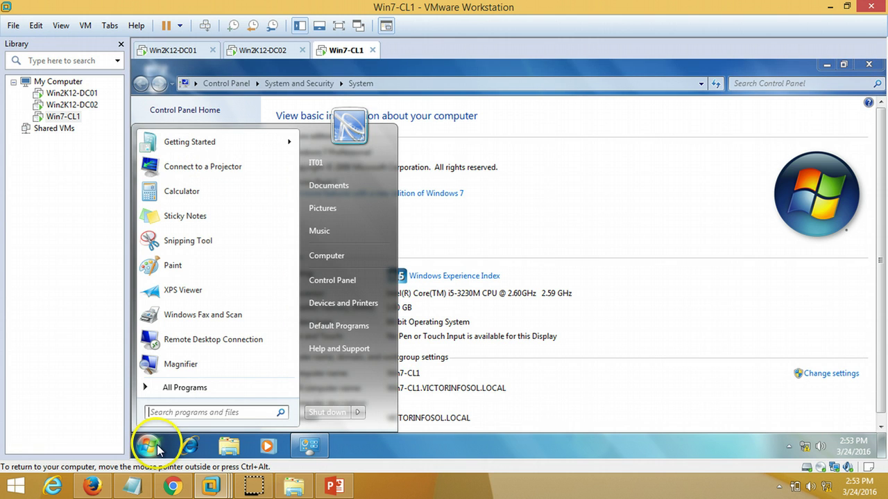
# Step: Run systeminfo in a command prompt on Win7-CL1 and maximize the window
pyautogui.write('cmd')
pyautogui.press('Return')
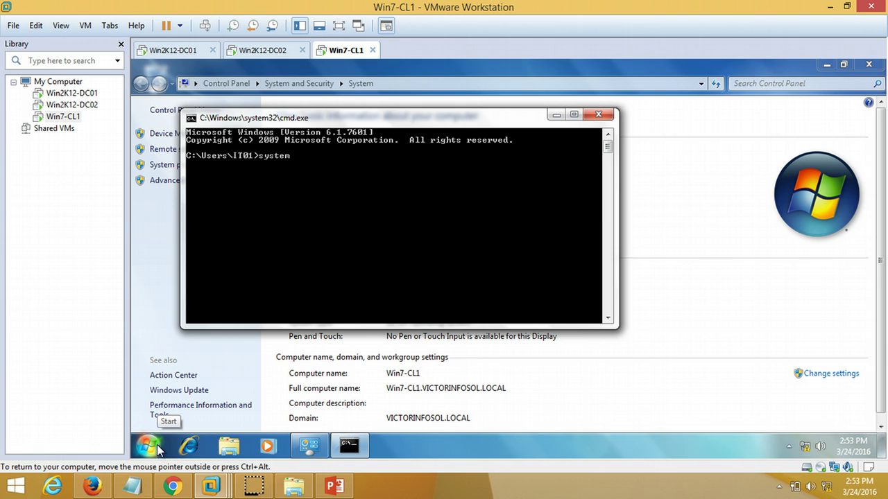
pyautogui.write('systeminfo')
pyautogui.press('Return')
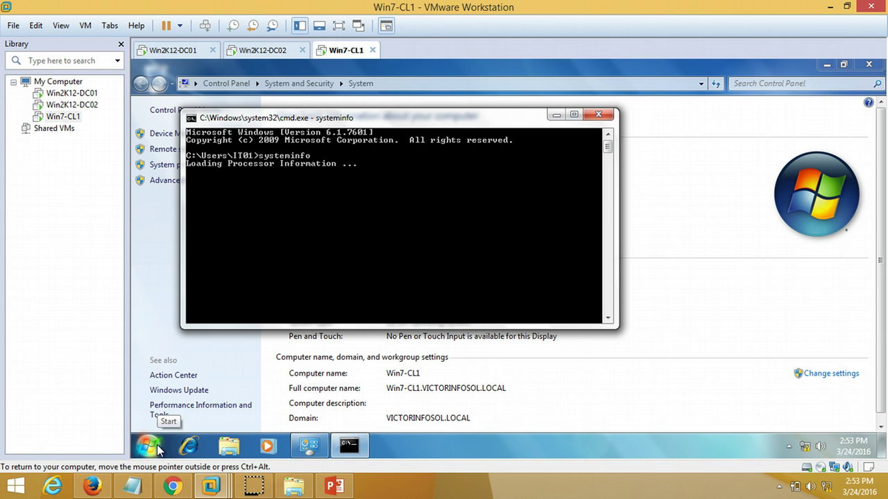
pyautogui.doubleClick(319, 118)
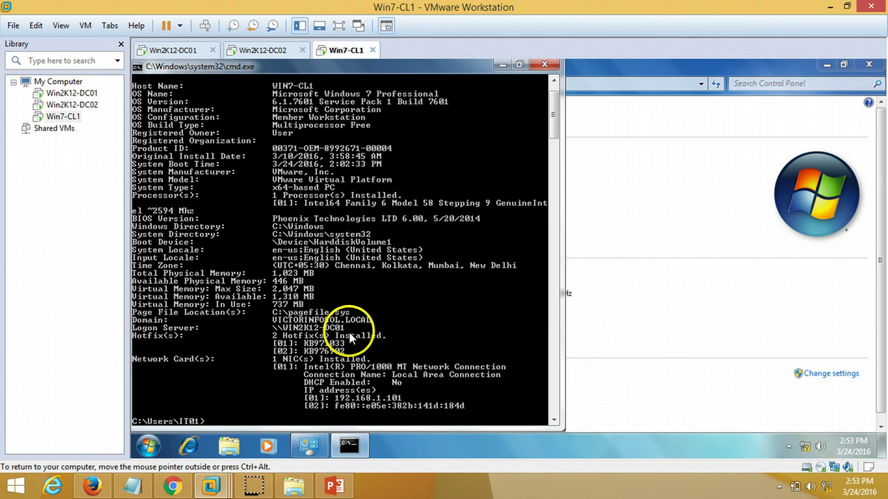
# Step: Restart the Win7-CL1 client from the Start menu
pyautogui.click(148, 445)
pyautogui.click(358, 413)
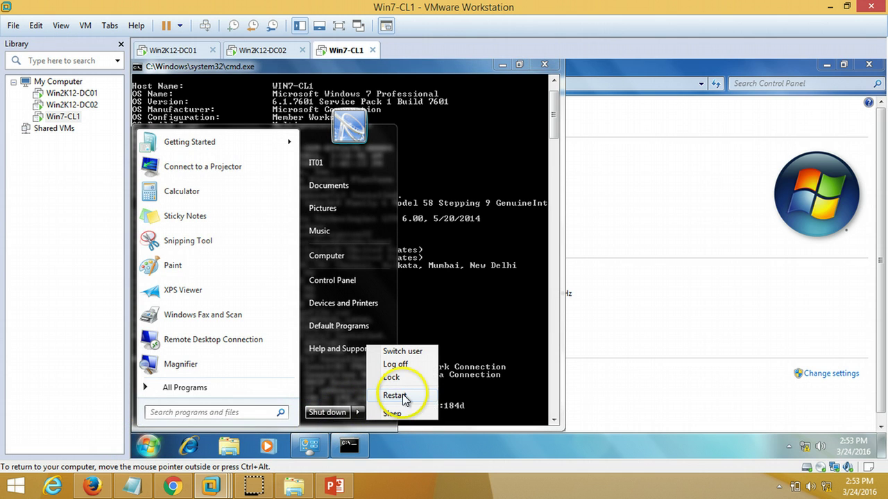
pyautogui.click(401, 394)
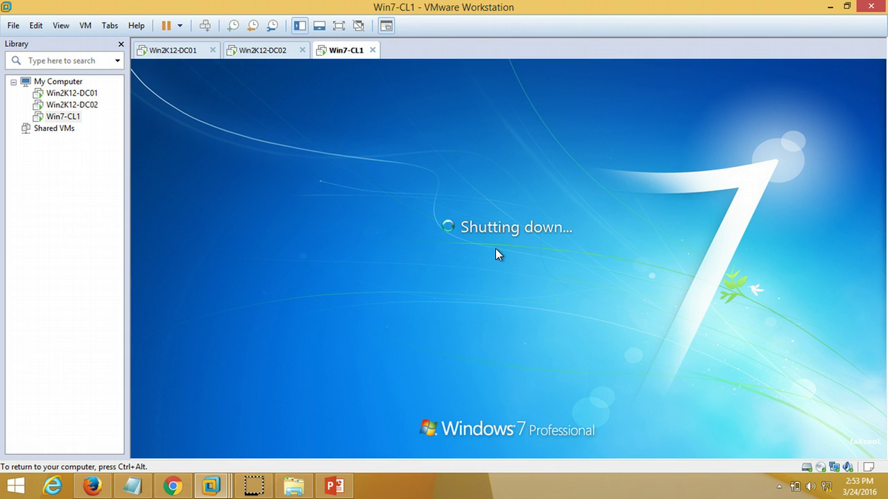
pyautogui.hotkey('ctrl', 'alt')
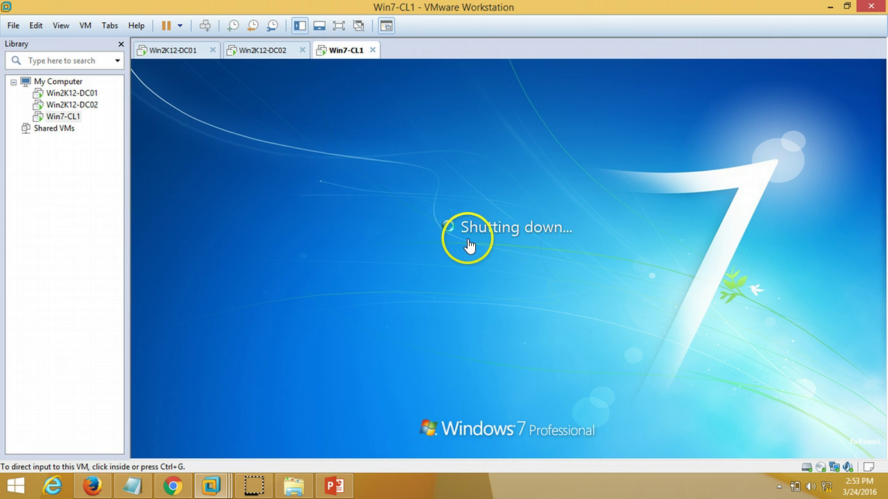
pyautogui.click(469, 238)
pyautogui.click(444, 455)
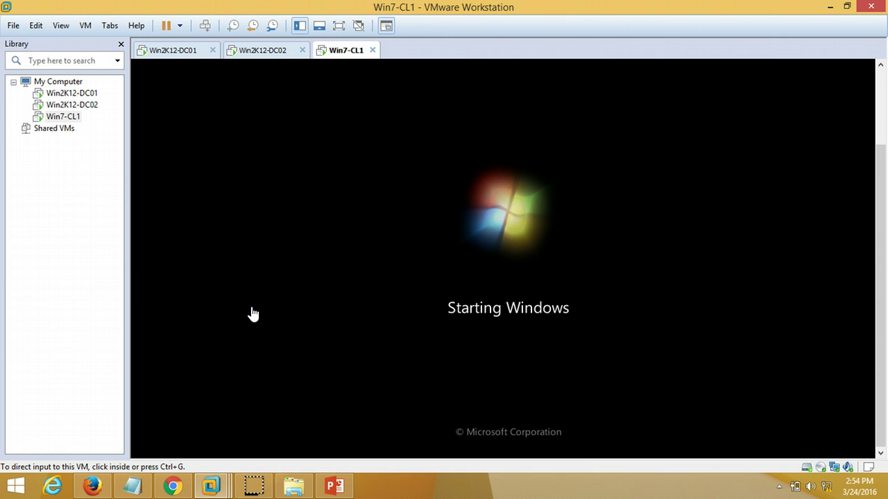
pyautogui.click(277, 414)
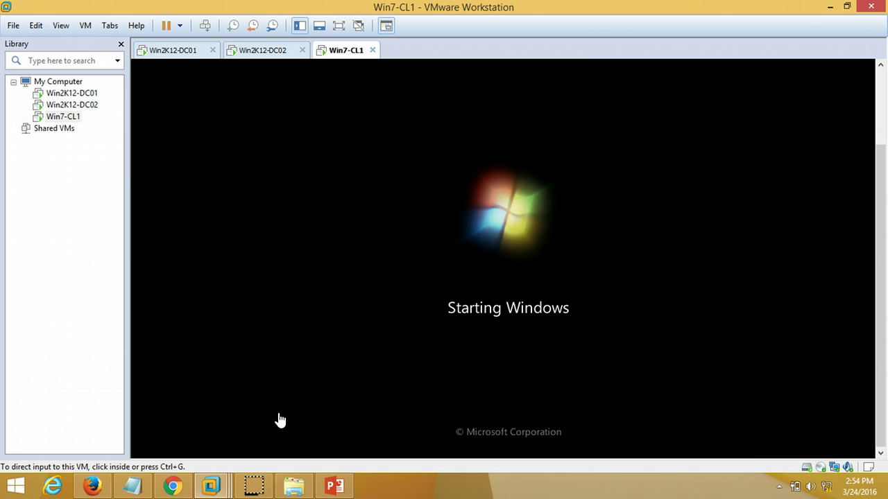
pyautogui.click(280, 424)
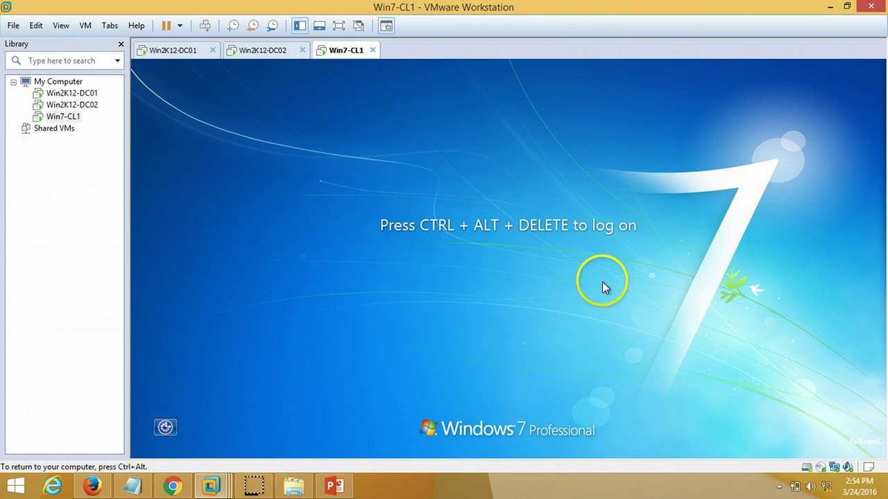
# Step: Log on to Win7-CL1 with the domain user's password and reach the desktop
pyautogui.click(205, 26)
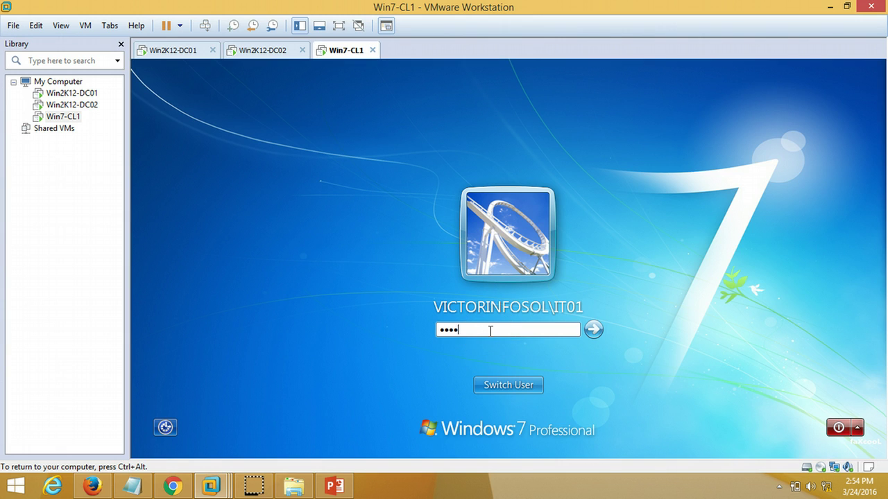
pyautogui.press('Return')
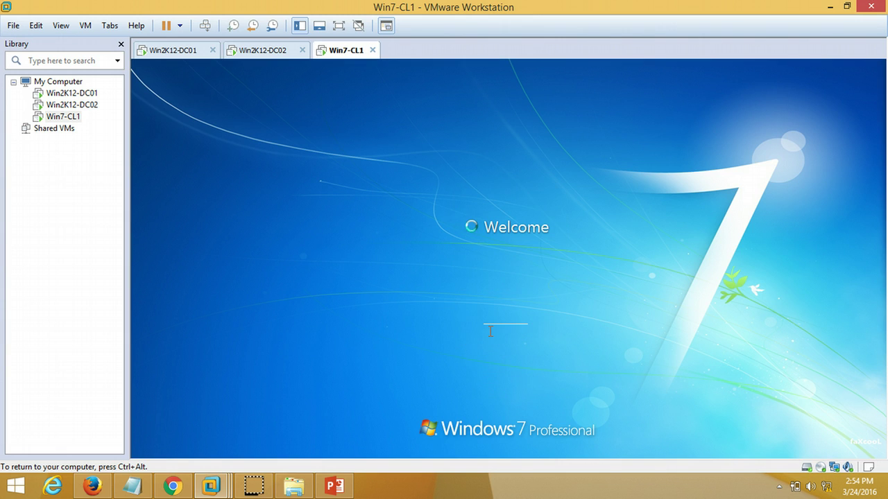
pyautogui.click(502, 312)
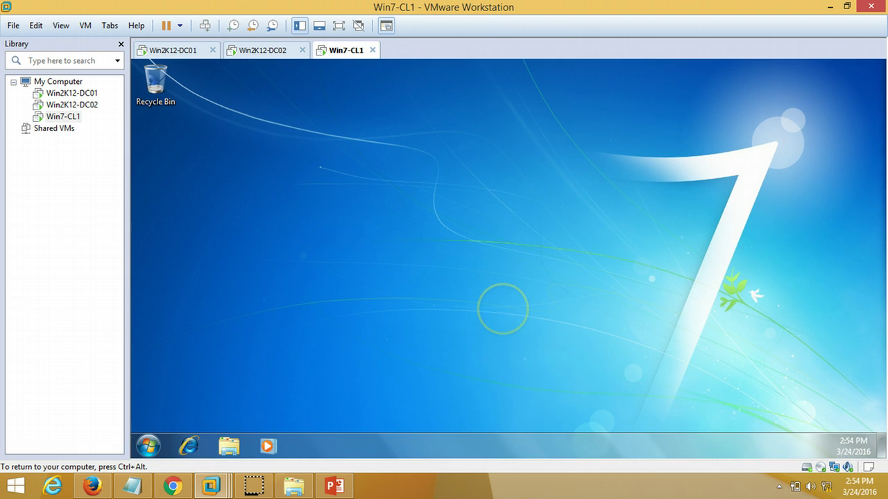
pyautogui.click(369, 291)
pyautogui.click(393, 170)
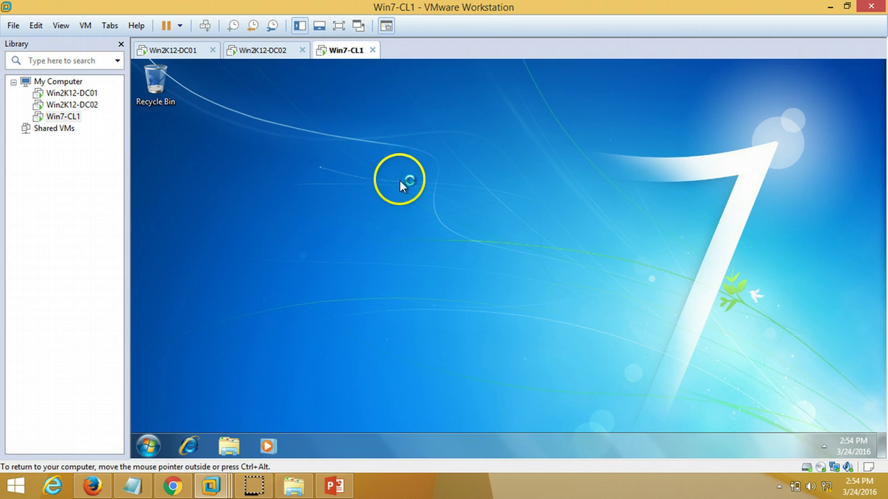
# Step: Refresh the desktop, then run systeminfo in a maximized command prompt to check domain and logon server
pyautogui.rightClick(399, 181)
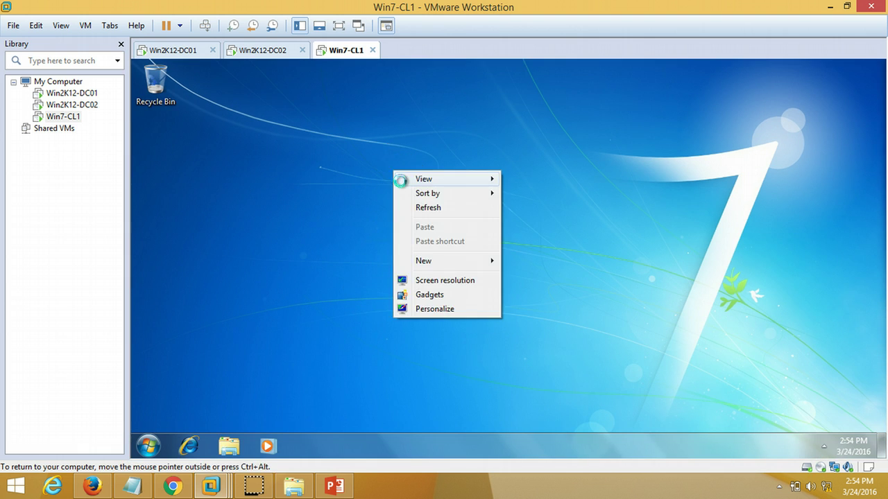
pyautogui.click(425, 207)
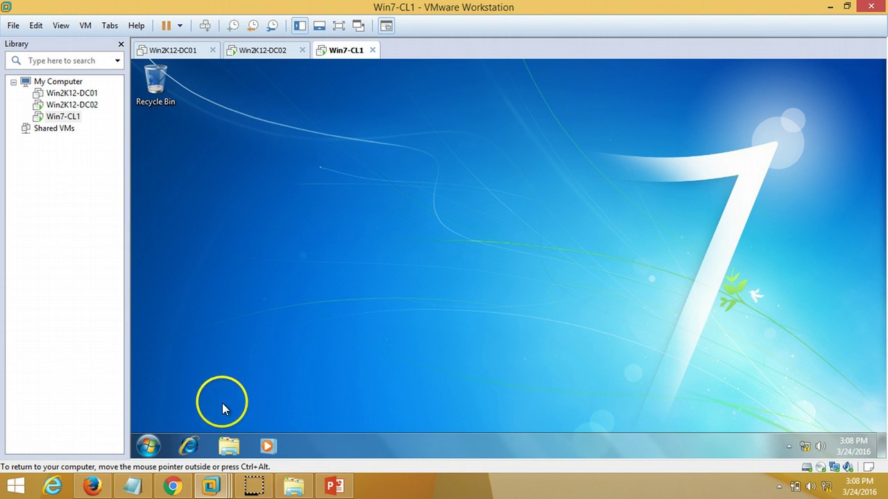
pyautogui.click(148, 445)
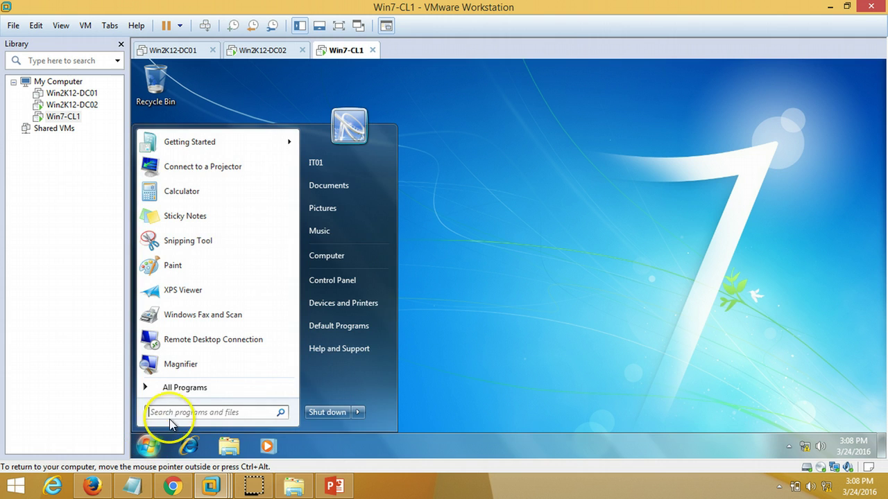
pyautogui.write('cmd')
pyautogui.press('Return')
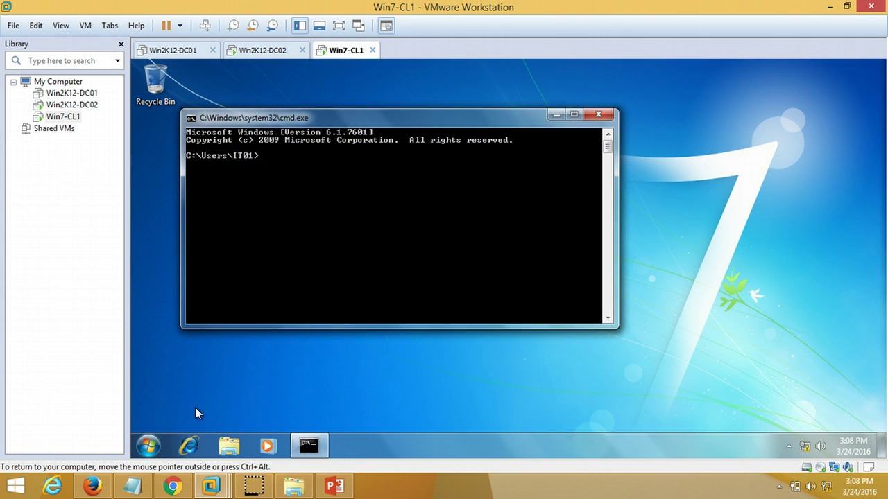
pyautogui.write('systeminfo')
pyautogui.press('Return')
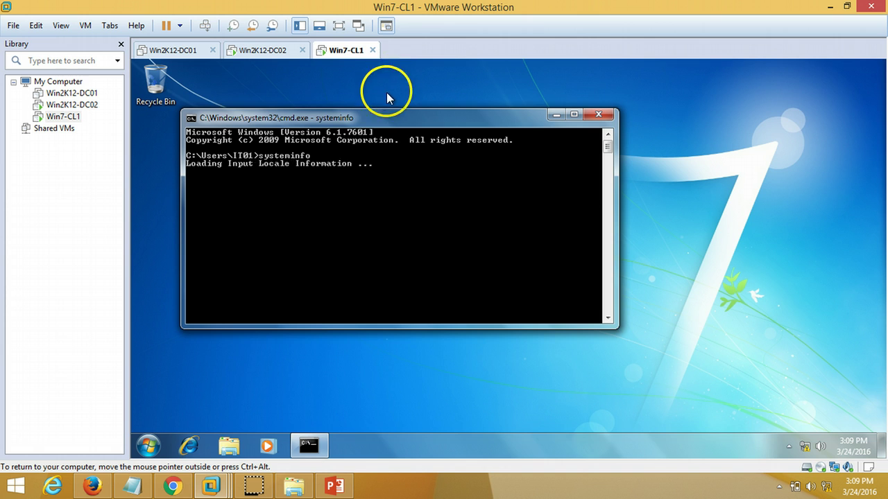
pyautogui.doubleClick(378, 110)
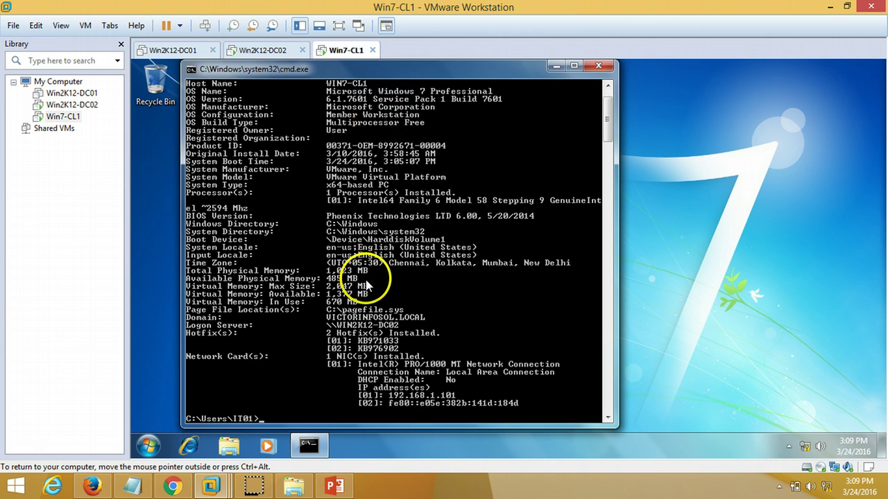
pyautogui.scroll(-3, 365, 299)
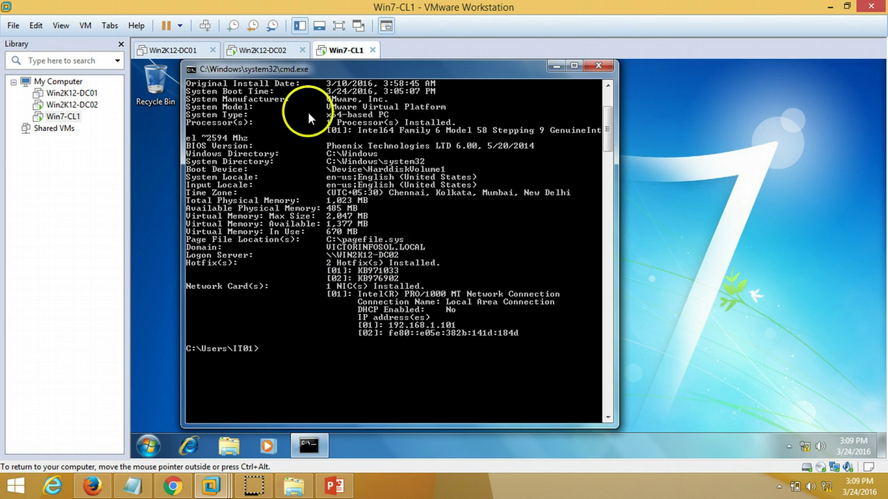
# Step: Glance at Win2K12-DC02, return to Win7-CL1, then bring the PowerPoint slide show forward
pyautogui.click(257, 50)
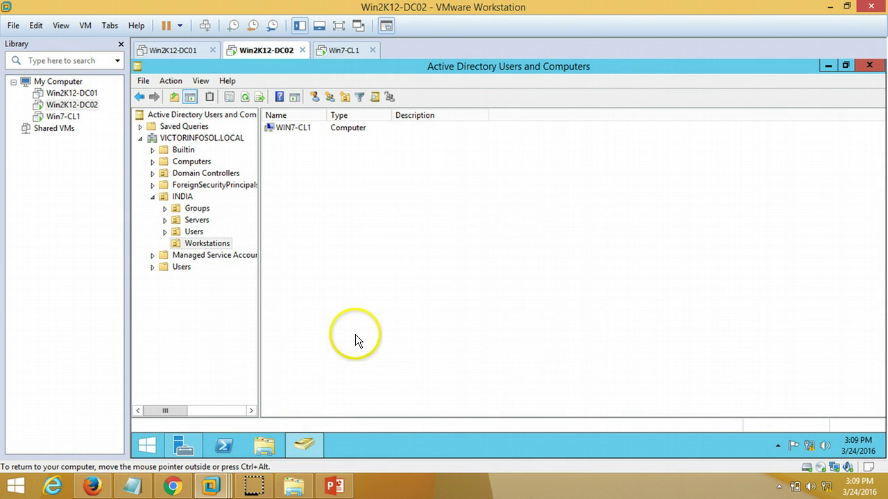
pyautogui.click(339, 50)
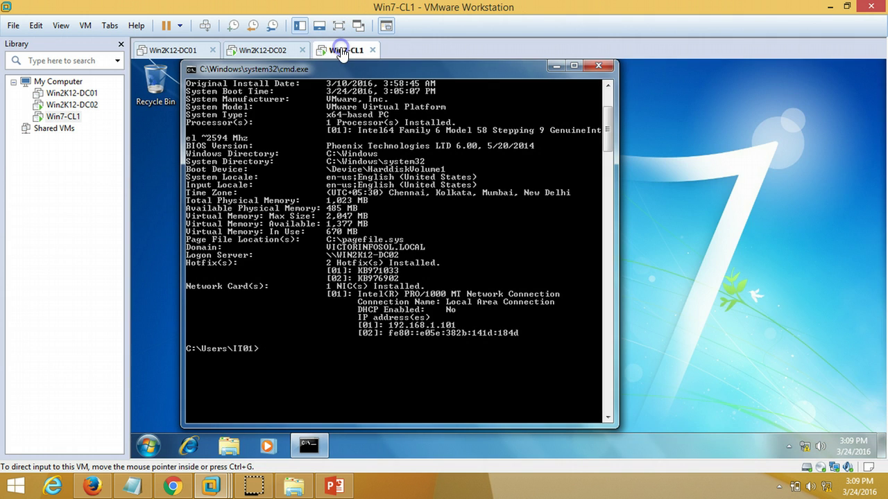
pyautogui.click(336, 486)
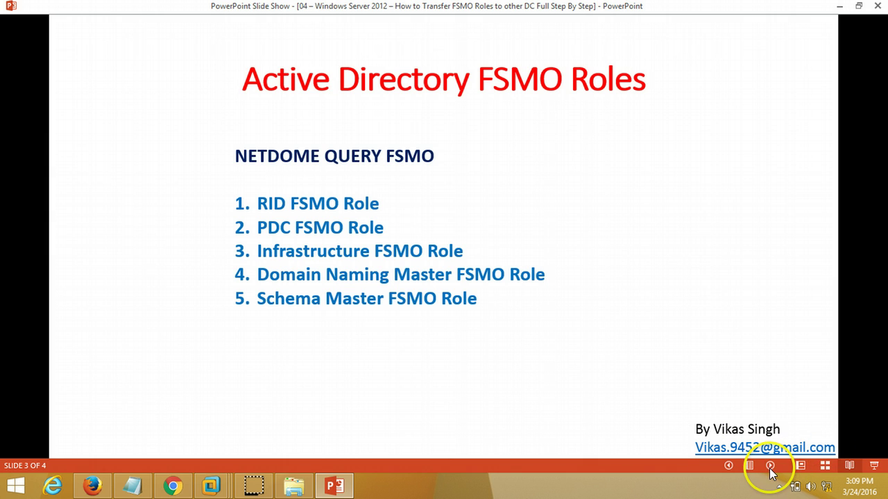
# Step: Advance the slide show to the closing thank-you slide and return to VMware Workstation
pyautogui.click(727, 400)
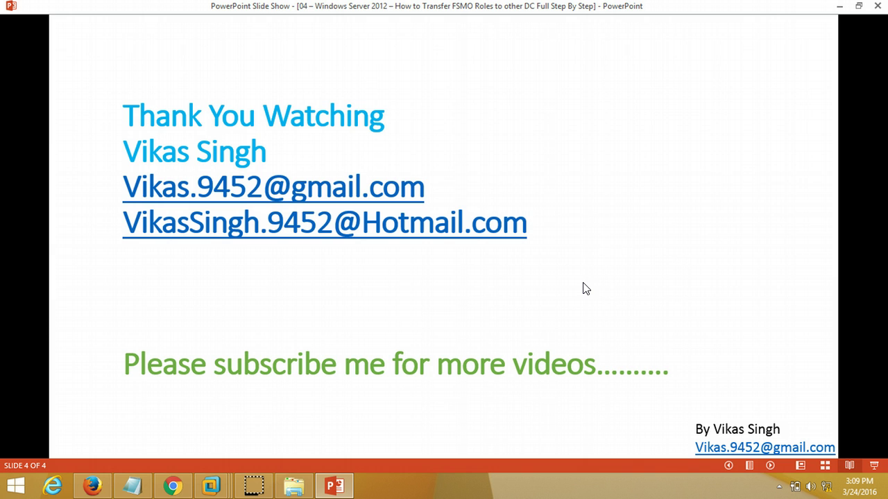
pyautogui.click(254, 485)
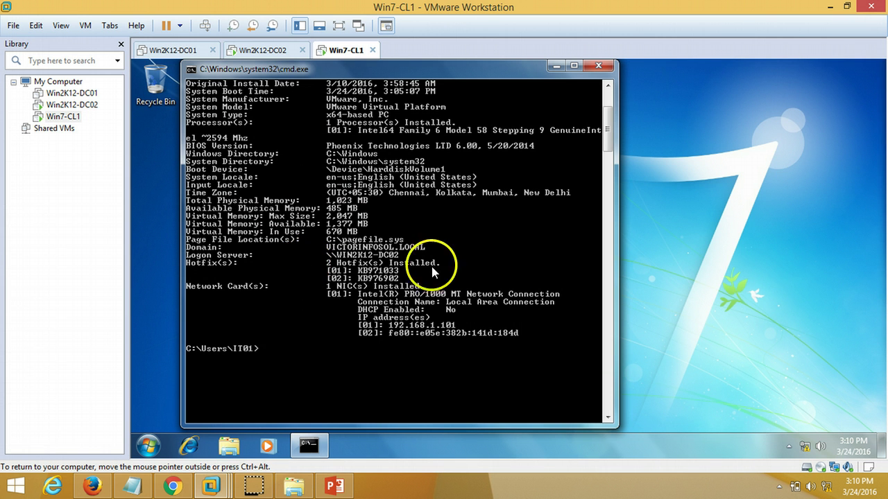
# Step: Check the Local Area Connection details confirming DNS servers 192.168.1.253 and 192.168.1.254
pyautogui.rightClick(801, 446)
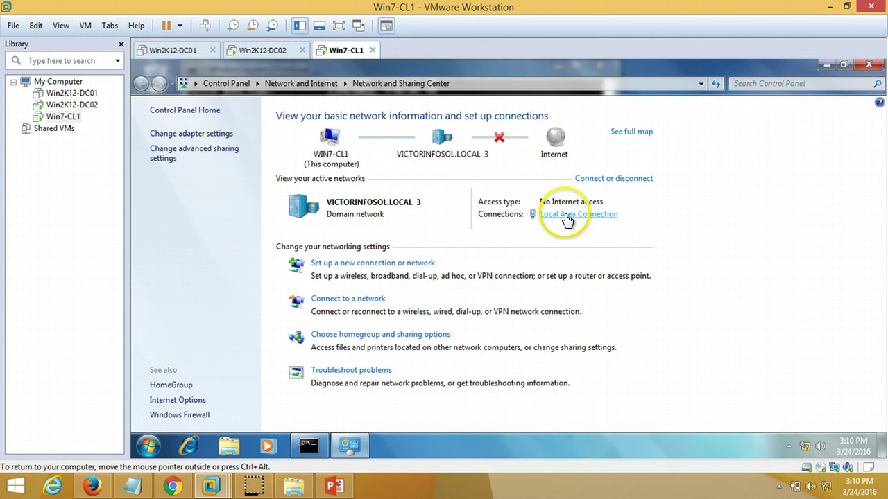
pyautogui.click(567, 216)
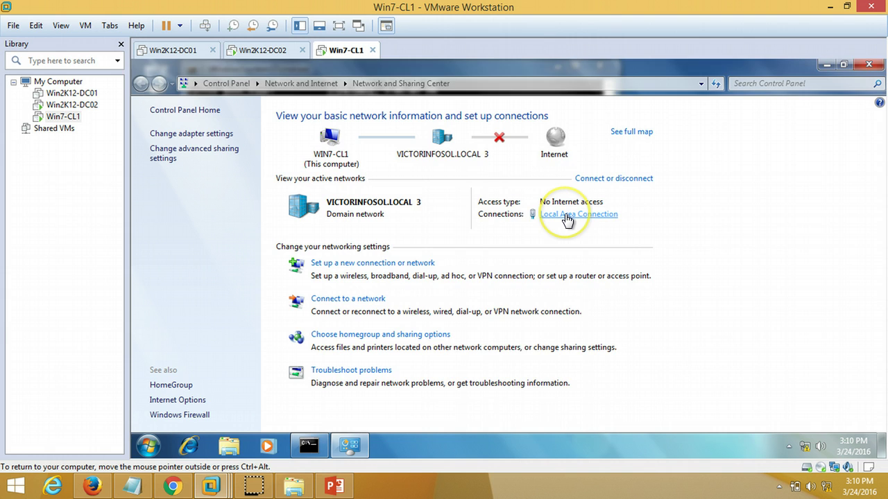
pyautogui.click(450, 246)
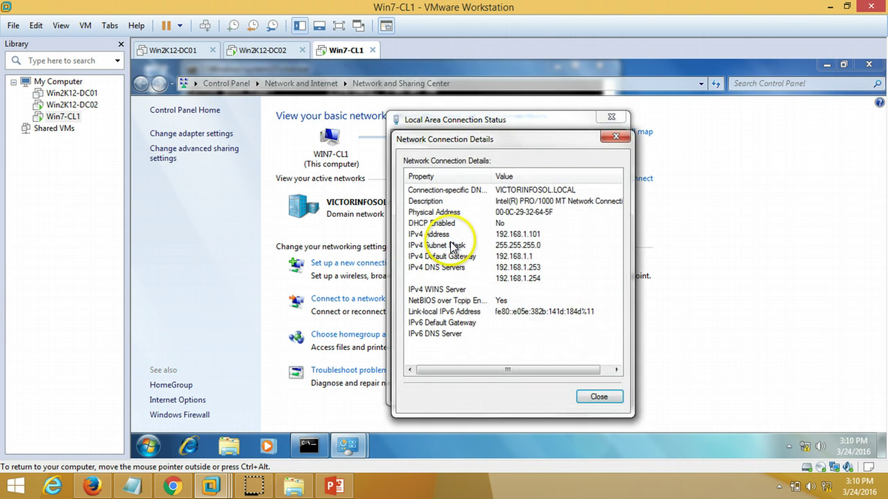
pyautogui.click(531, 269)
pyautogui.click(594, 393)
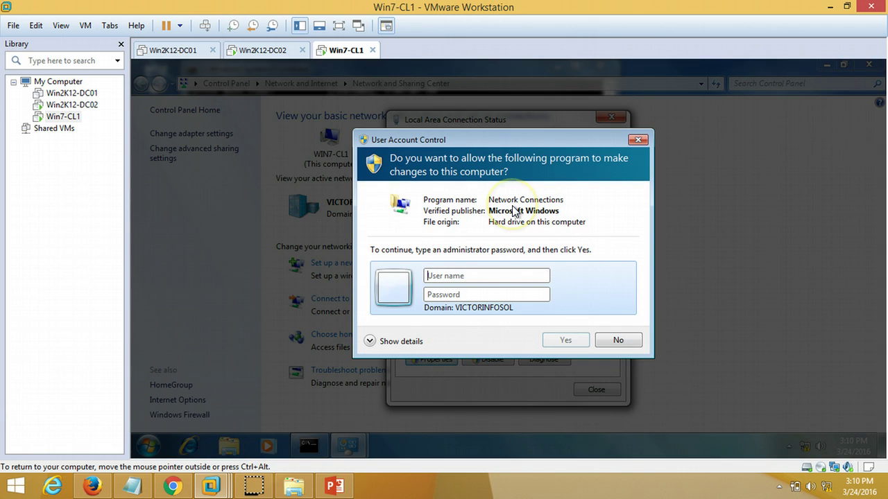
# Step: Open the connection's Properties by entering administrator credentials at the UAC prompt
pyautogui.click(488, 275)
pyautogui.write('p')
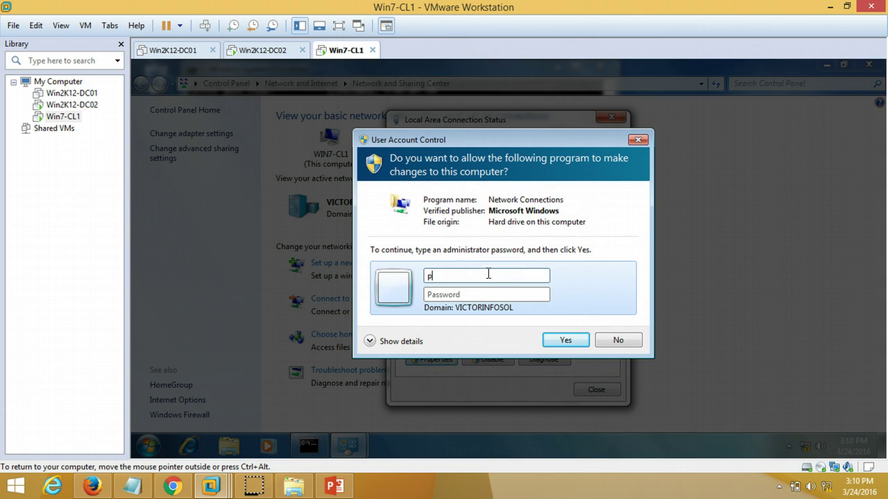
pyautogui.press('BackSpace')
pyautogui.write('administrator')
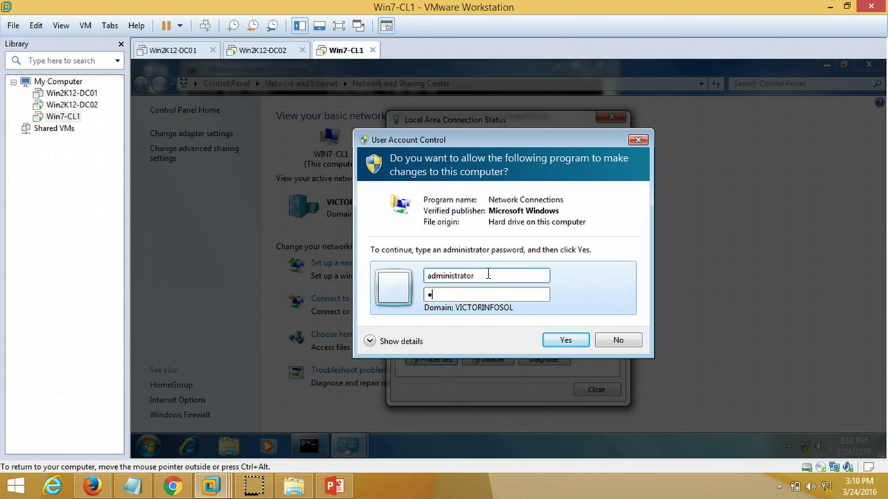
pyautogui.press('Return')
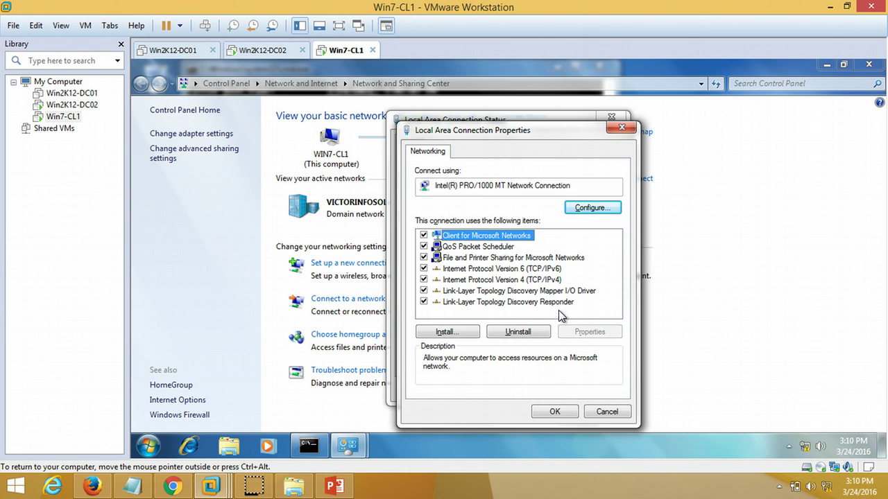
# Step: Return the PowerPoint slide show to slide 2, the demo environment slide listing both DCs' IPs
pyautogui.click(335, 485)
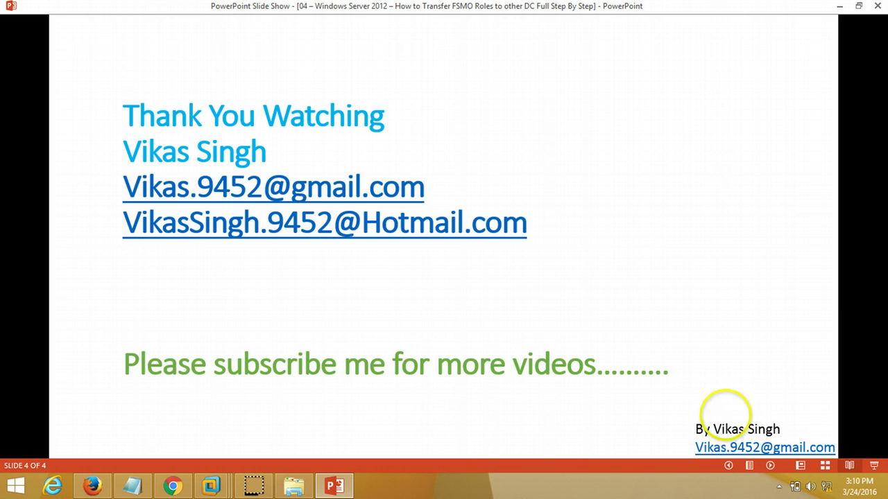
pyautogui.click(729, 465)
pyautogui.click(729, 465)
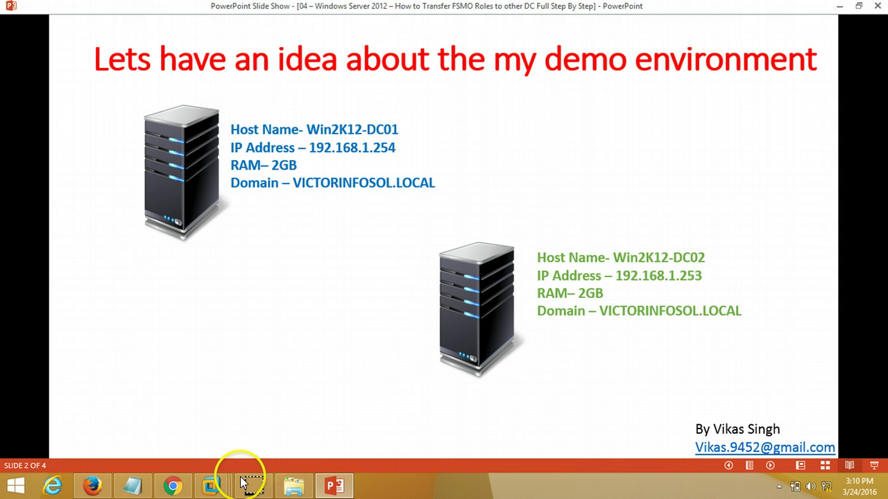
# Step: On Win7-CL1, inspect the IPv4 DNS servers 192.168.1.253 and 192.168.1.254
pyautogui.moveTo(214, 482)
pyautogui.click(396, 406)
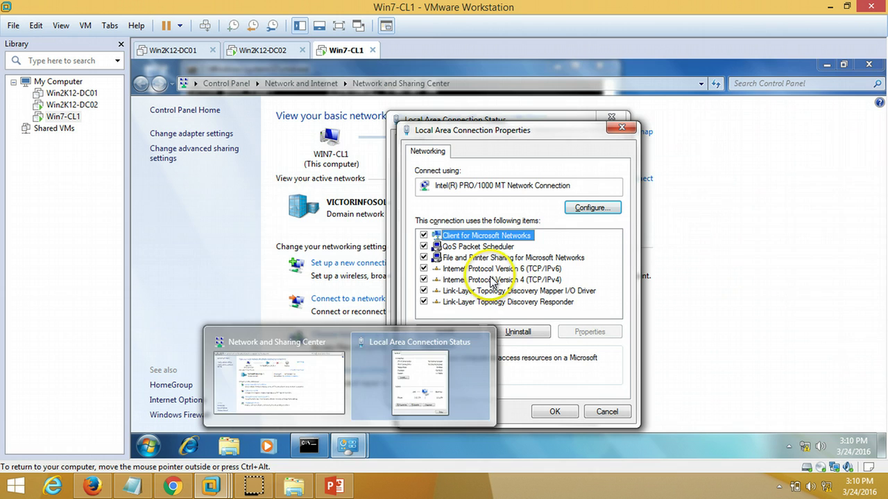
pyautogui.click(485, 279)
pyautogui.click(589, 332)
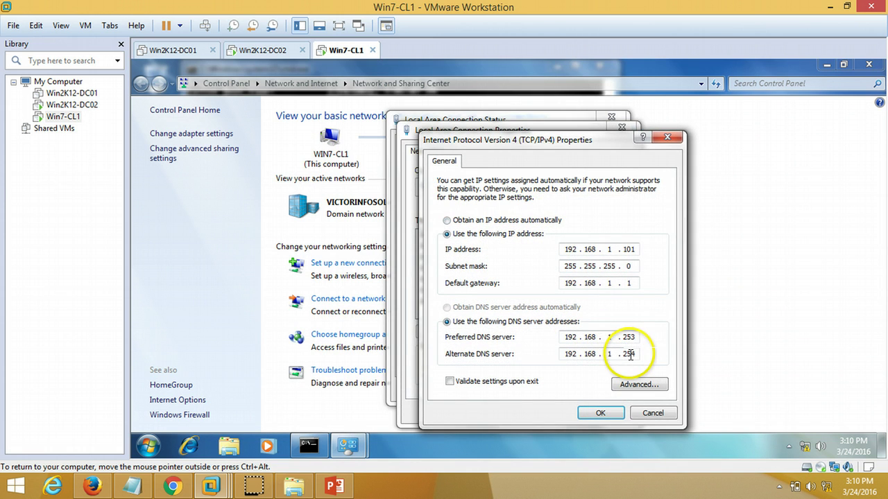
pyautogui.click(609, 338)
pyautogui.press('BackSpace')
pyautogui.write('1.')
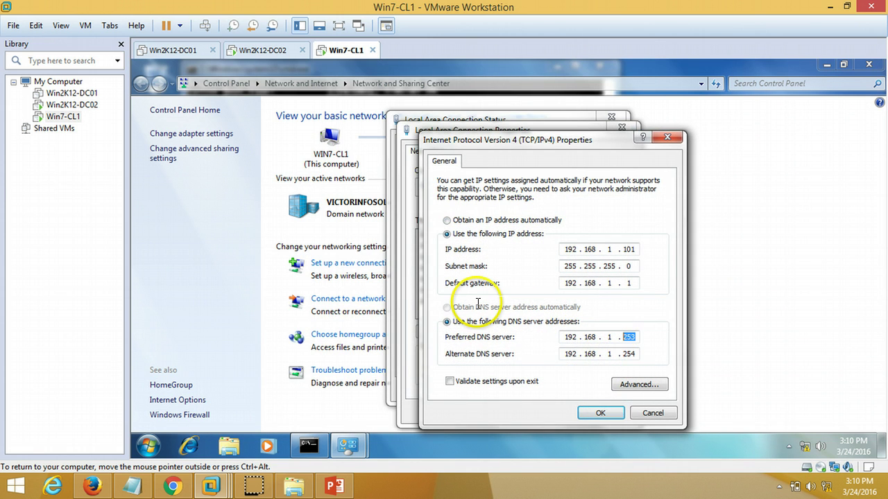
# Step: Cancel the IPv4 and connection properties unchanged and close the connection Status window
pyautogui.click(651, 414)
pyautogui.click(607, 411)
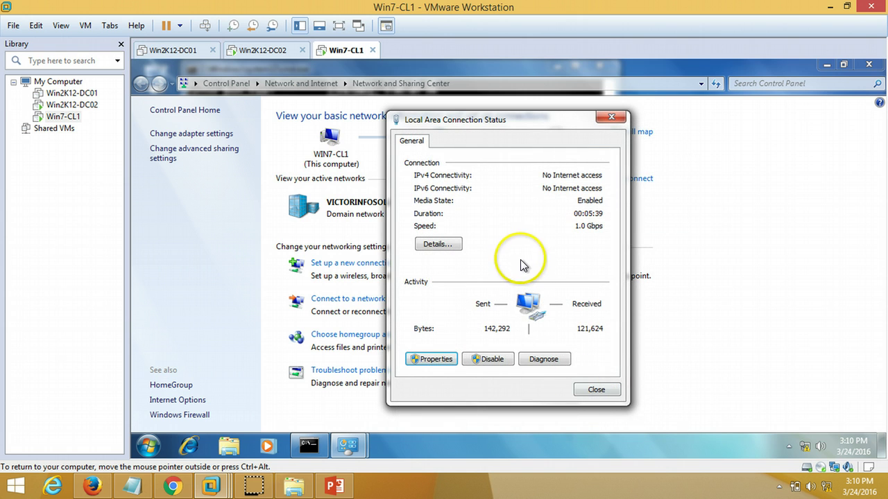
pyautogui.click(597, 390)
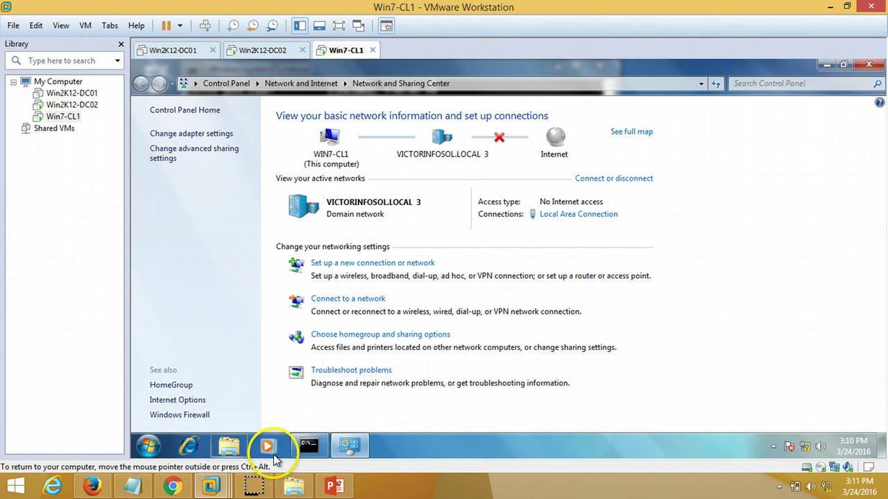